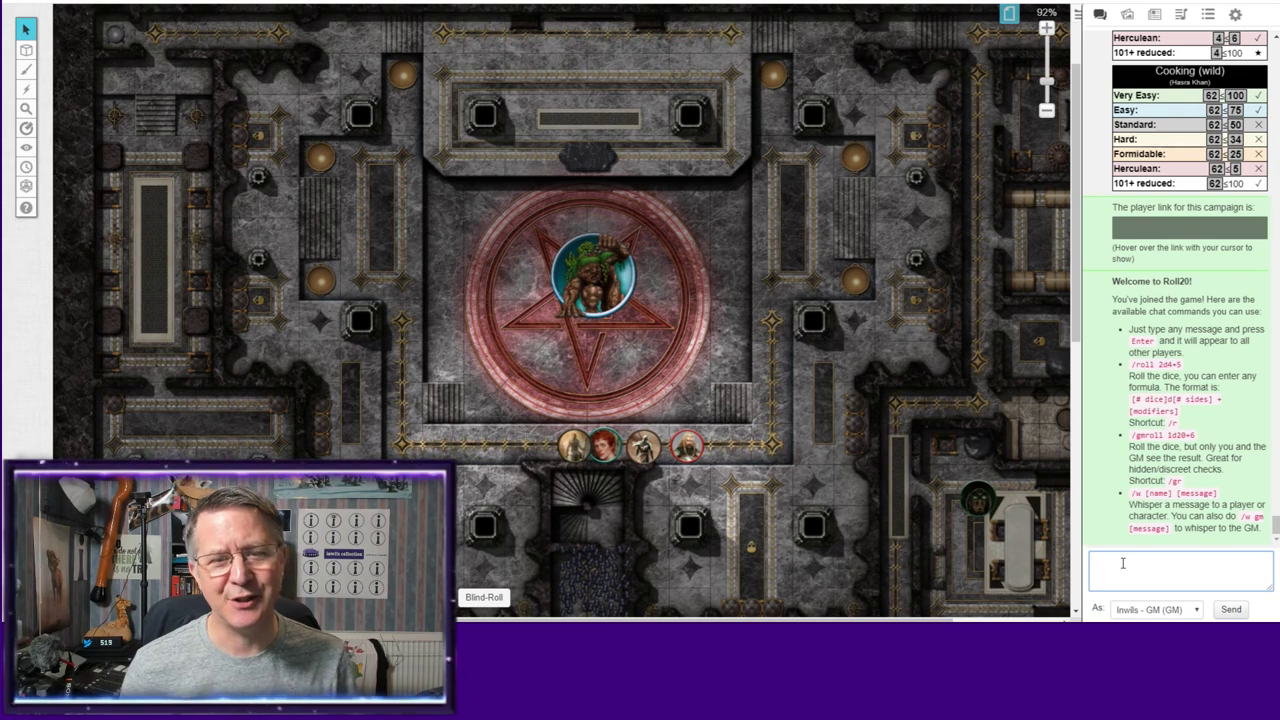
# Step: Zoom to 122%, preview the leftmost hero's line of sight, and drag it beside the pentagram
pyautogui.click(568, 445)
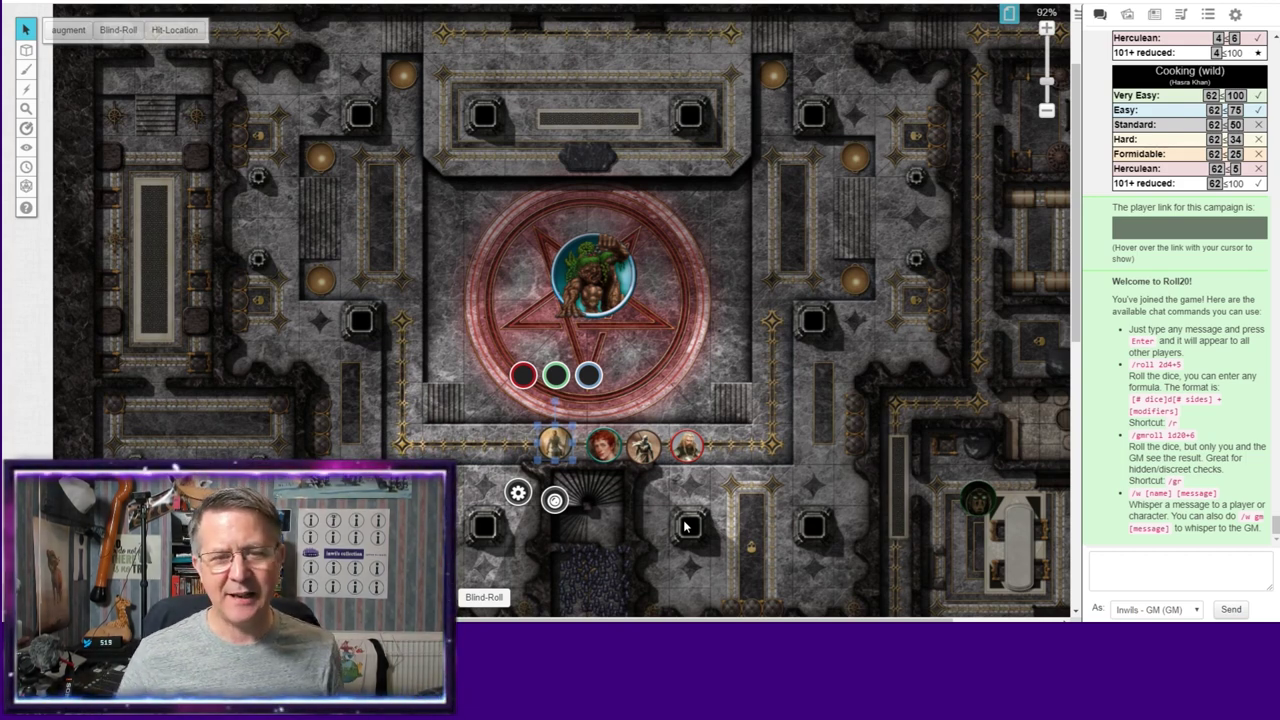
pyautogui.moveTo(1048, 85); pyautogui.dragTo(1047, 72)
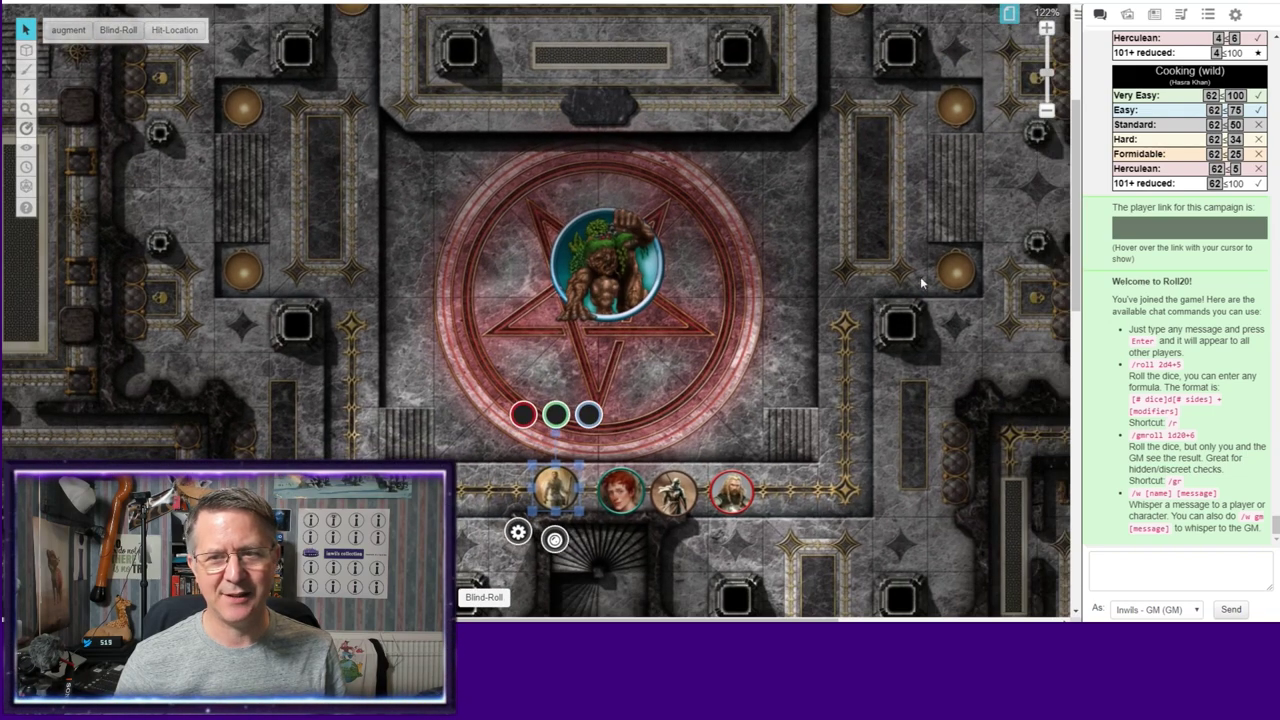
pyautogui.moveTo(1074, 188); pyautogui.dragTo(1072, 262)
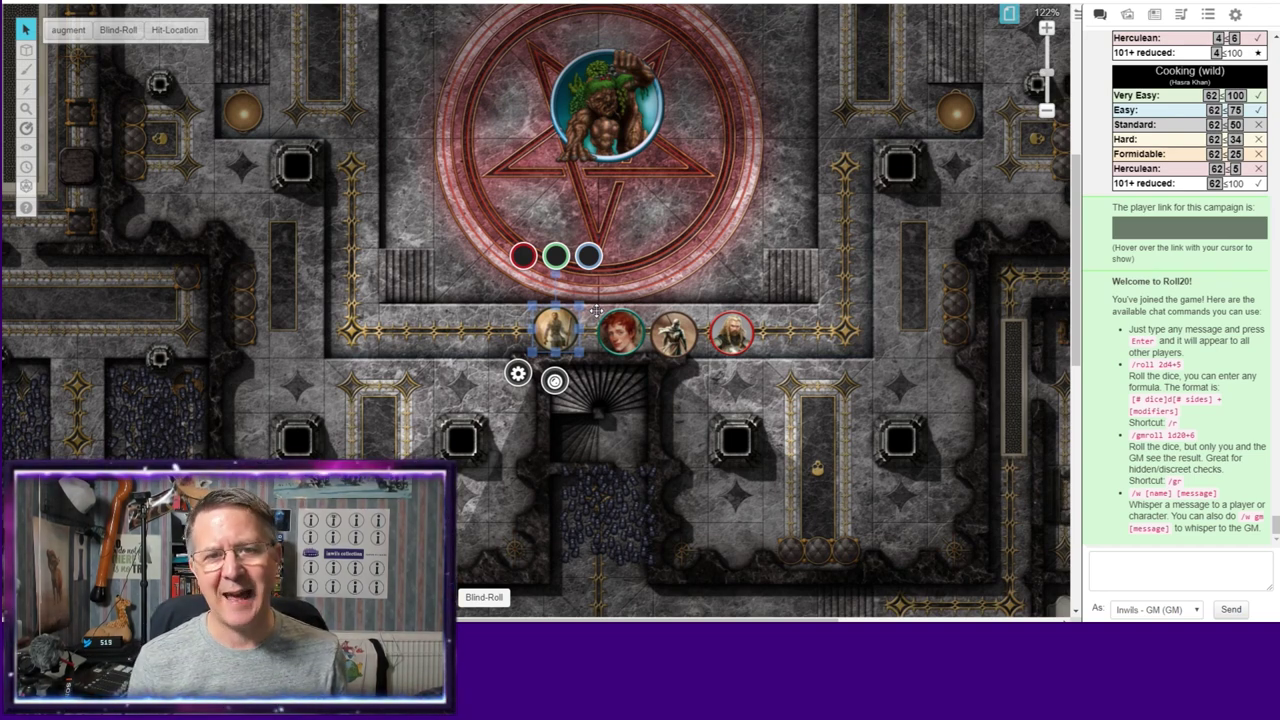
pyautogui.hotkey('ctrl', 'l')
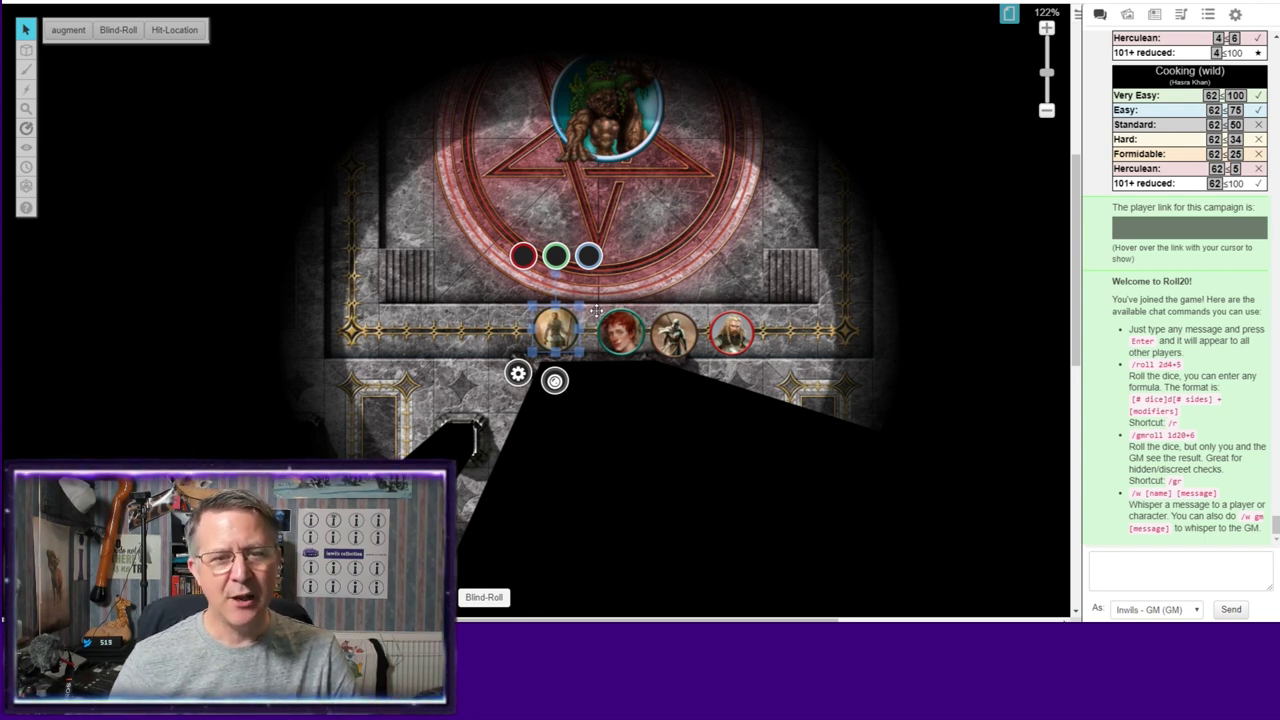
pyautogui.moveTo(555, 330); pyautogui.dragTo(466, 204)
pyautogui.click(697, 258)
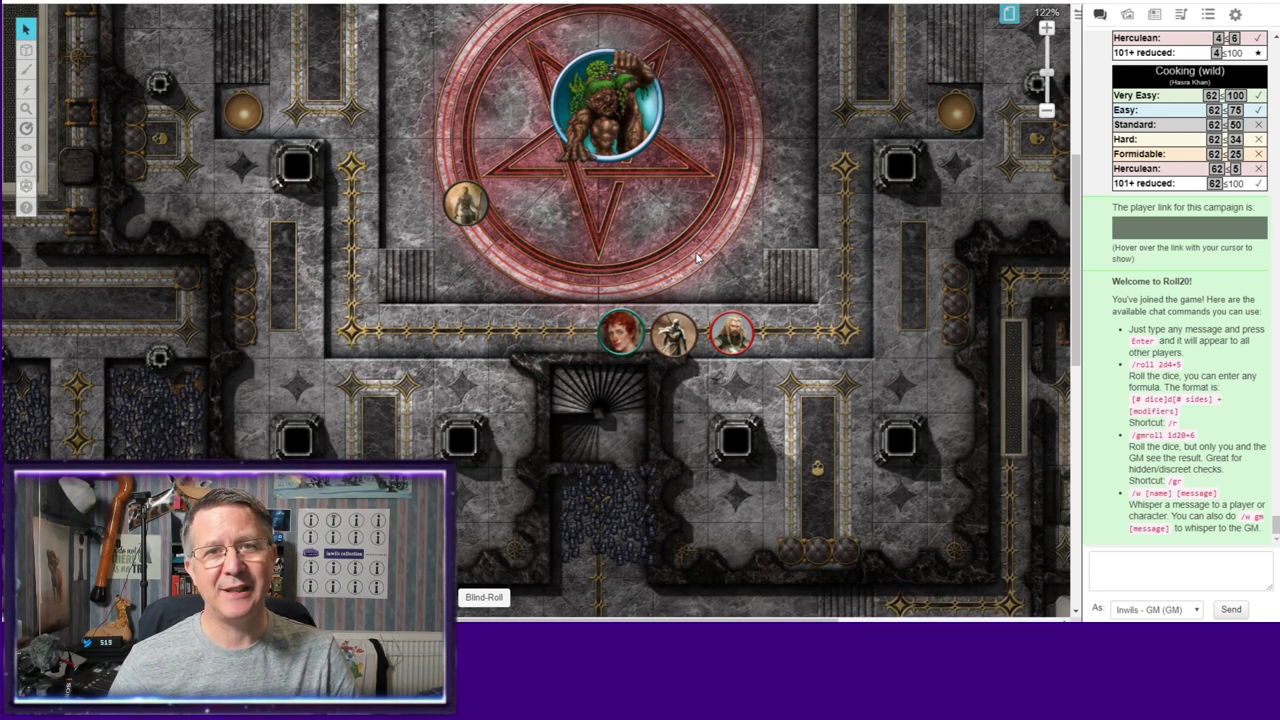
pyautogui.click(1009, 14)
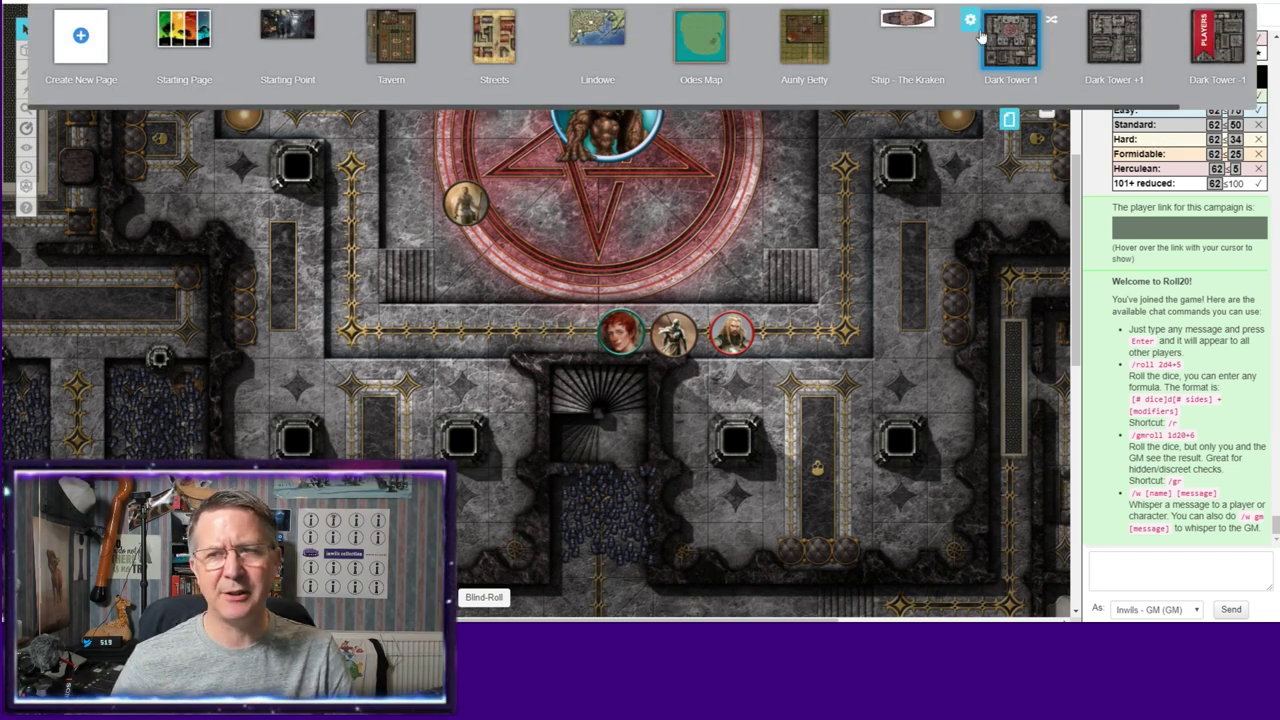
pyautogui.moveTo(970, 30)
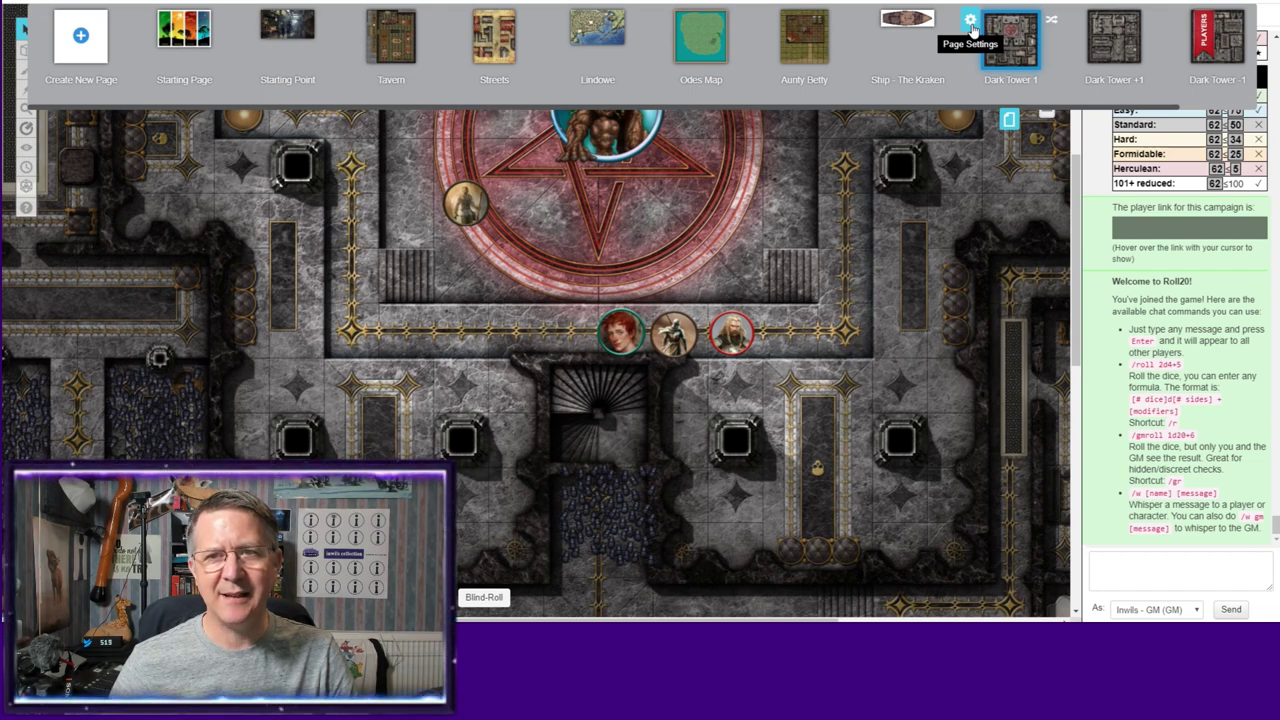
pyautogui.click(970, 22)
pyautogui.scroll(-1, 695, 327)
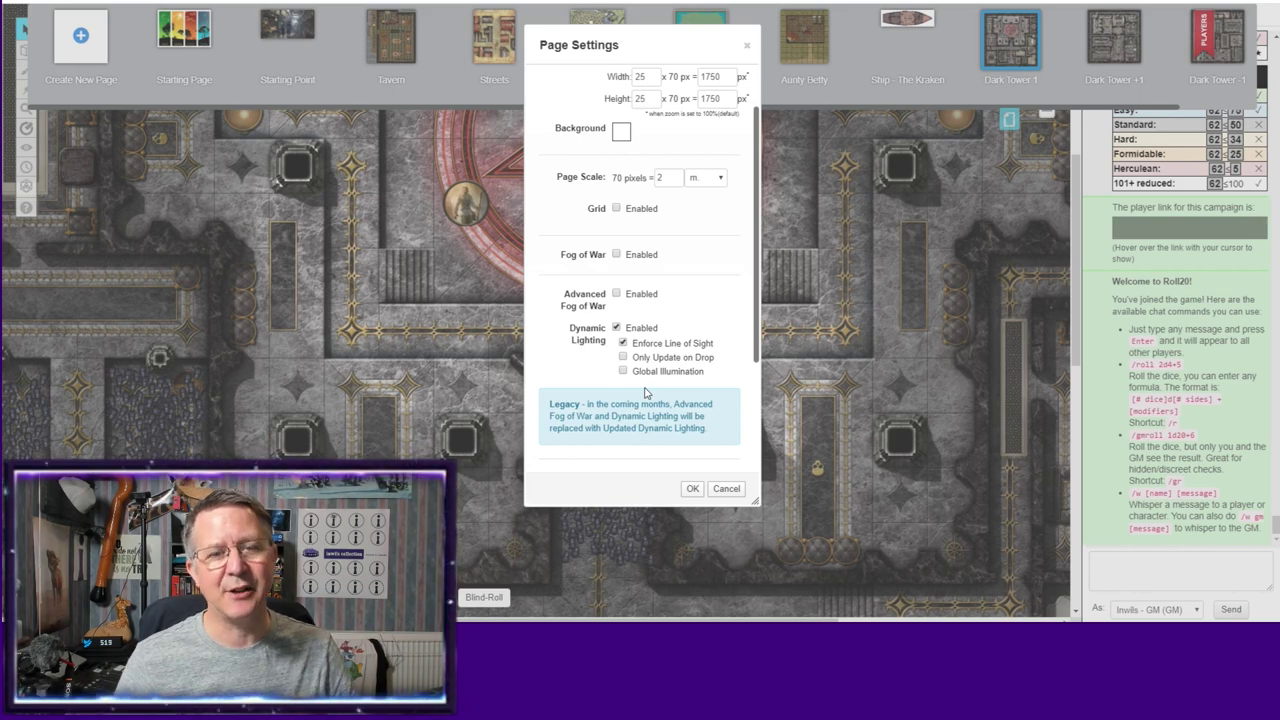
pyautogui.click(693, 490)
pyautogui.click(1009, 120)
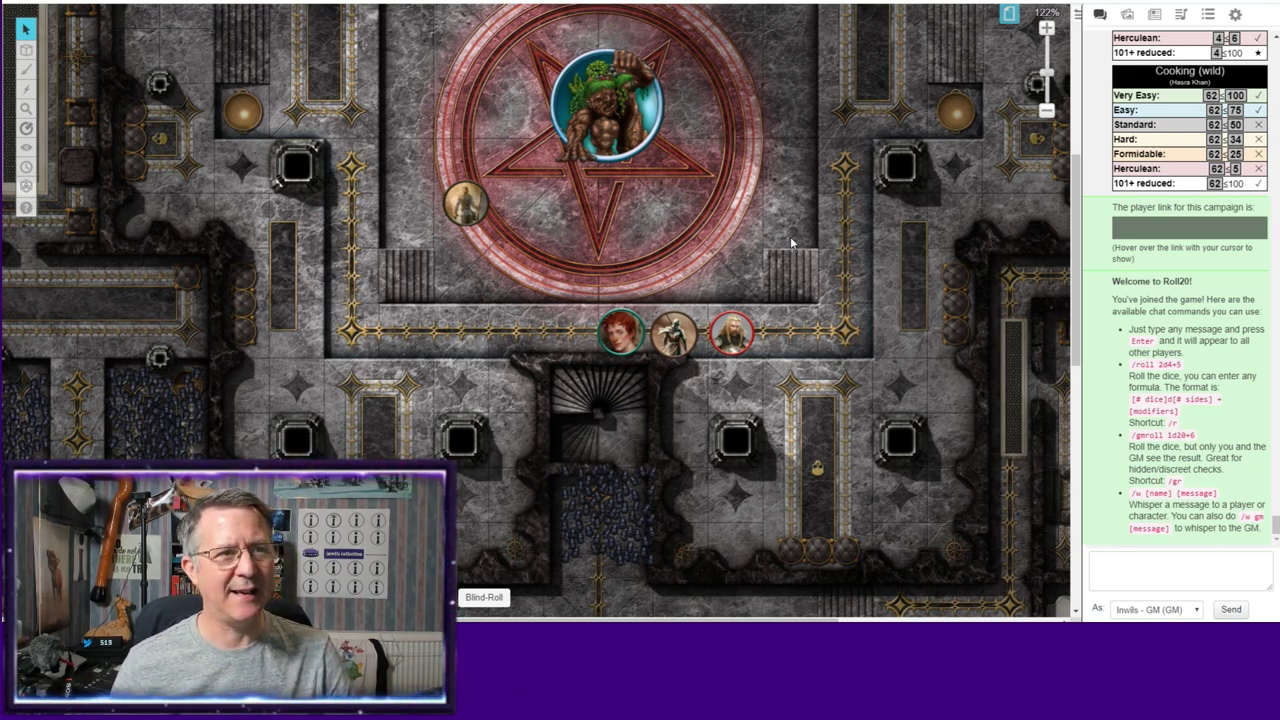
# Step: Switch to the Dynamic Lighting layer and zoom out to see every red wall line
pyautogui.moveTo(26, 56)
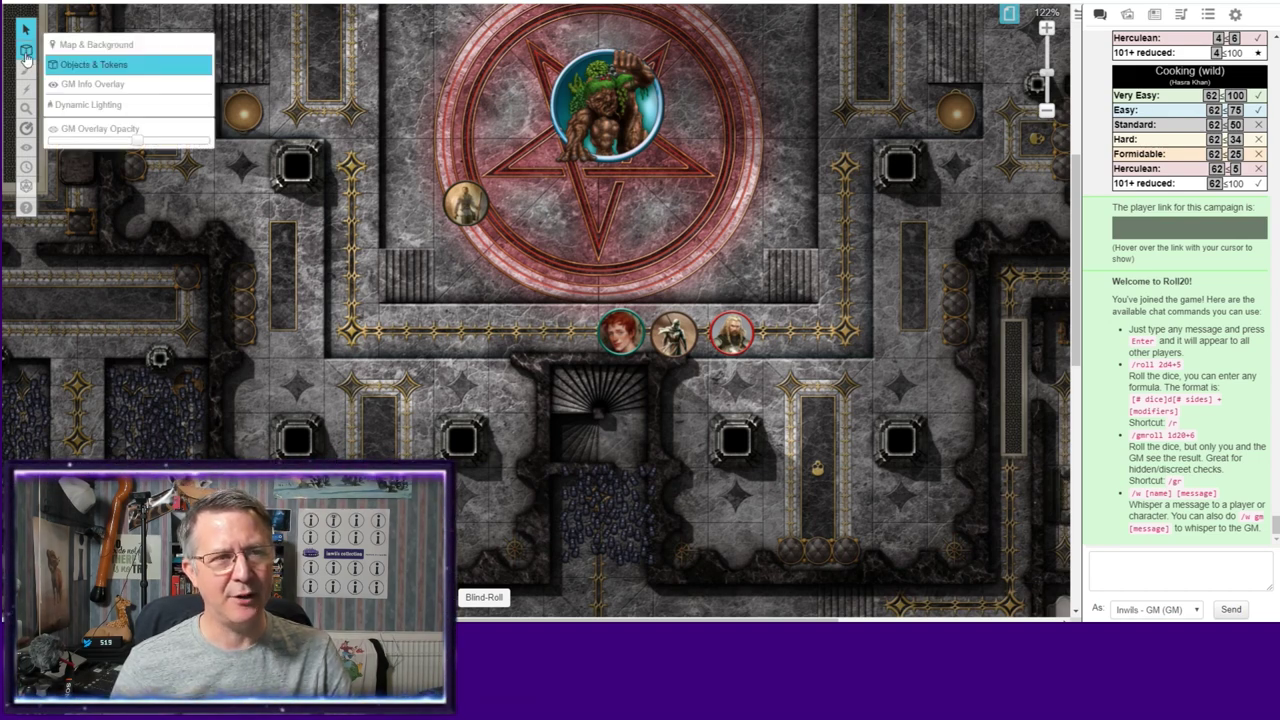
pyautogui.click(73, 107)
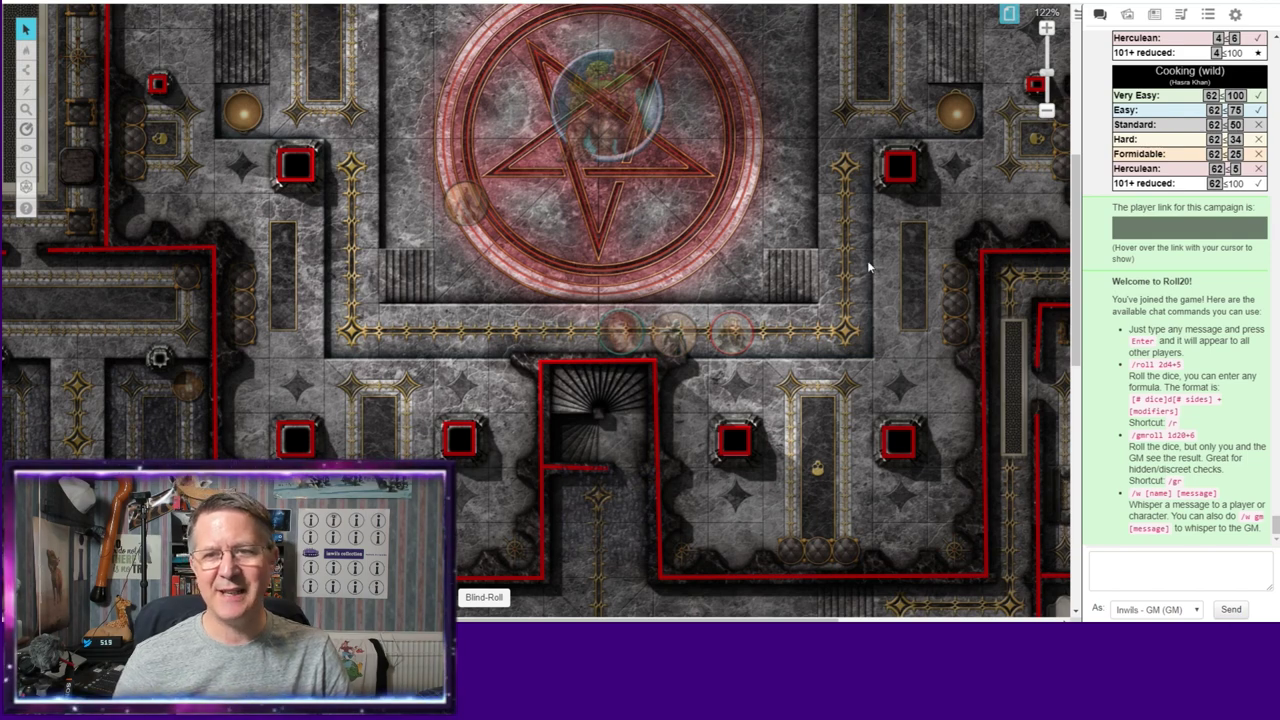
pyautogui.moveTo(1074, 353)
pyautogui.mouseDown()
pyautogui.moveTo(1073, 468)
pyautogui.moveTo(1073, 330)
pyautogui.mouseUp()
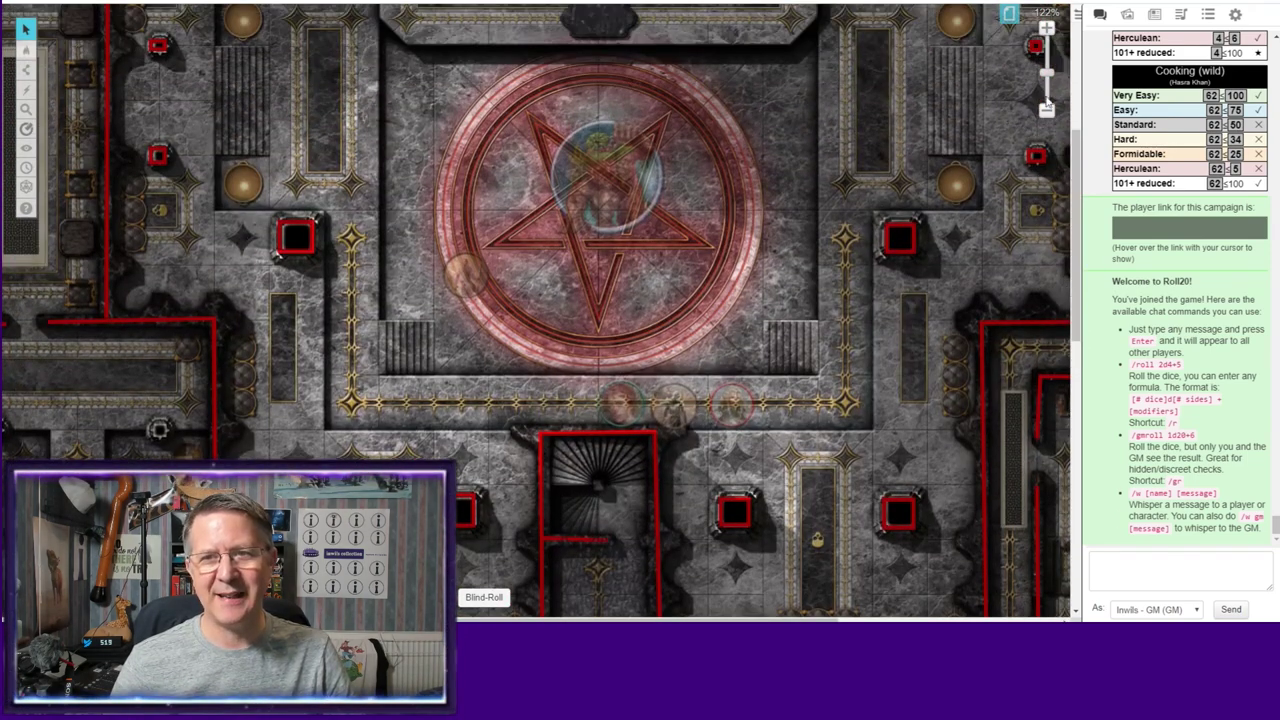
pyautogui.moveTo(1046, 73); pyautogui.dragTo(1046, 88)
pyautogui.scroll(1, 817, 458)
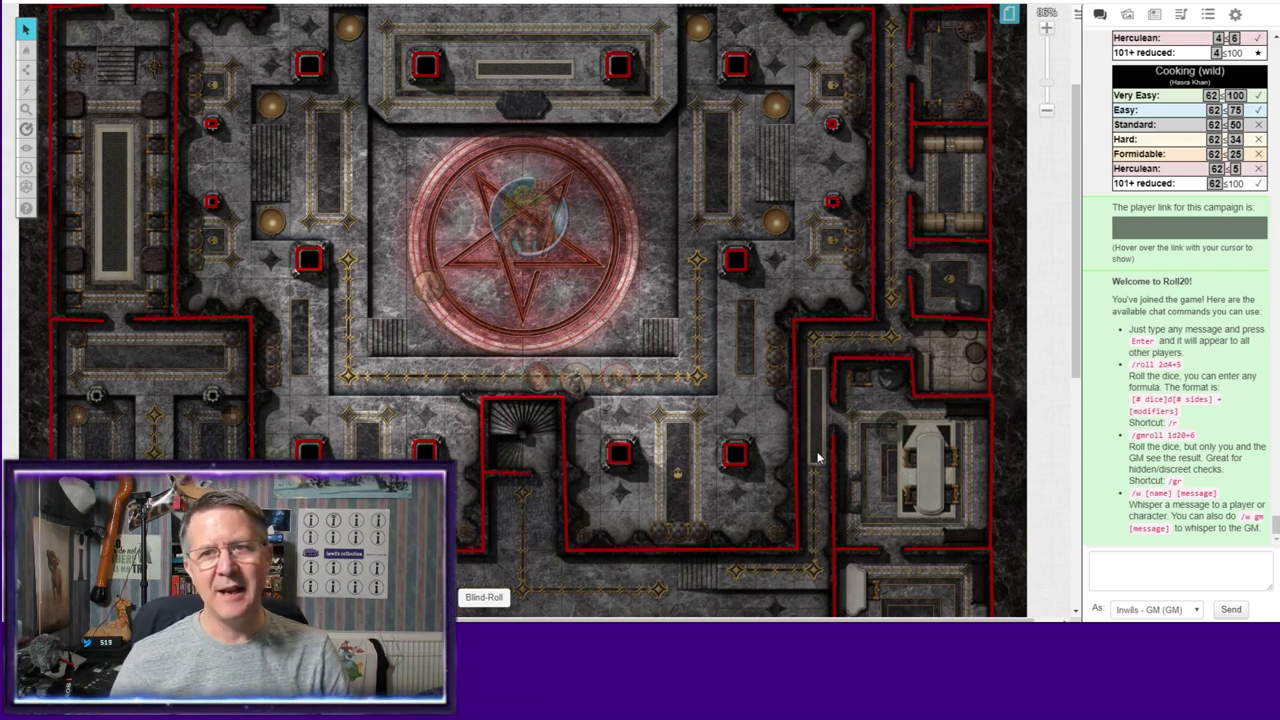
# Step: Open Dark Tower +1, turn Grid off, and enable Dynamic Lighting, Enforce Line of Sight and Restrict Movement
pyautogui.click(1008, 16)
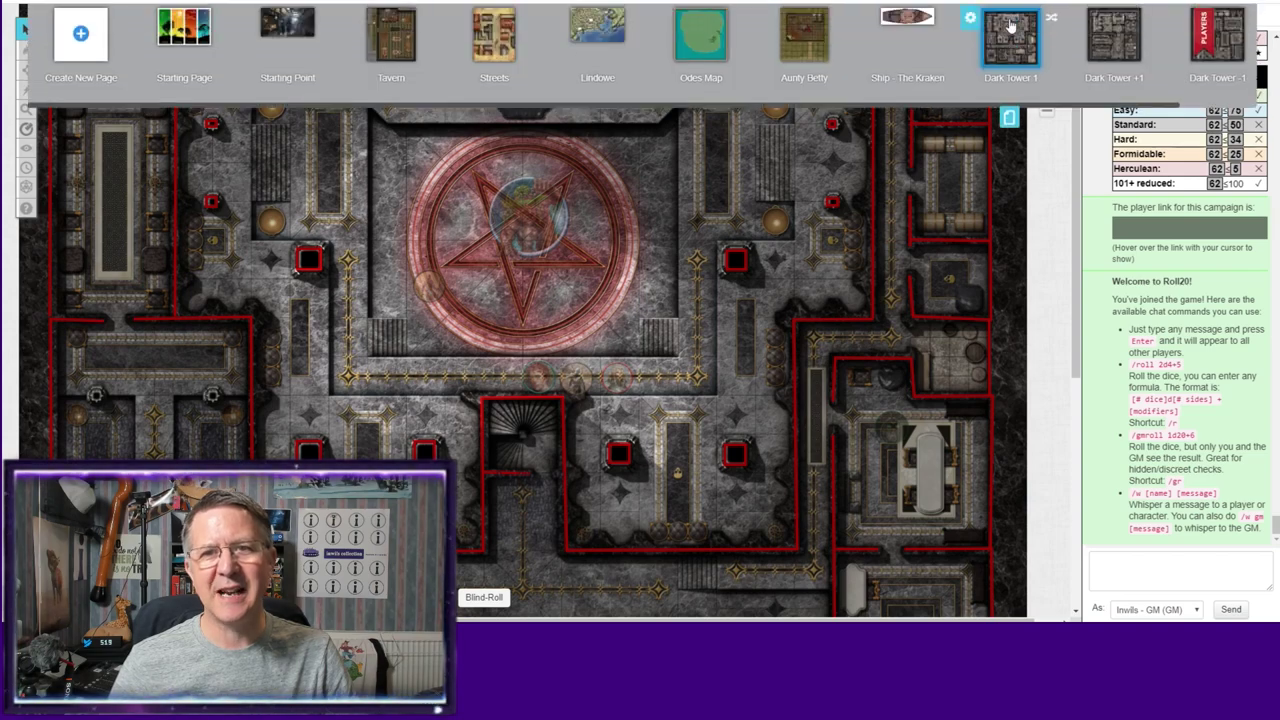
pyautogui.click(1100, 57)
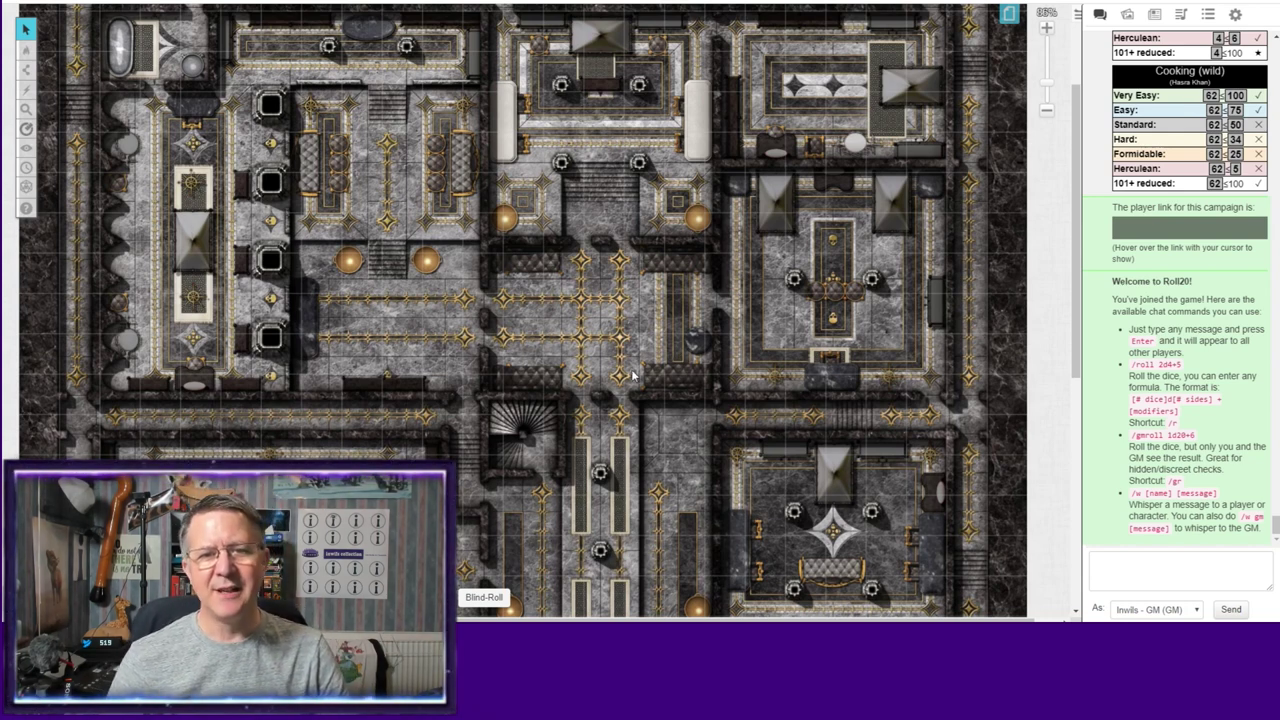
pyautogui.click(1010, 14)
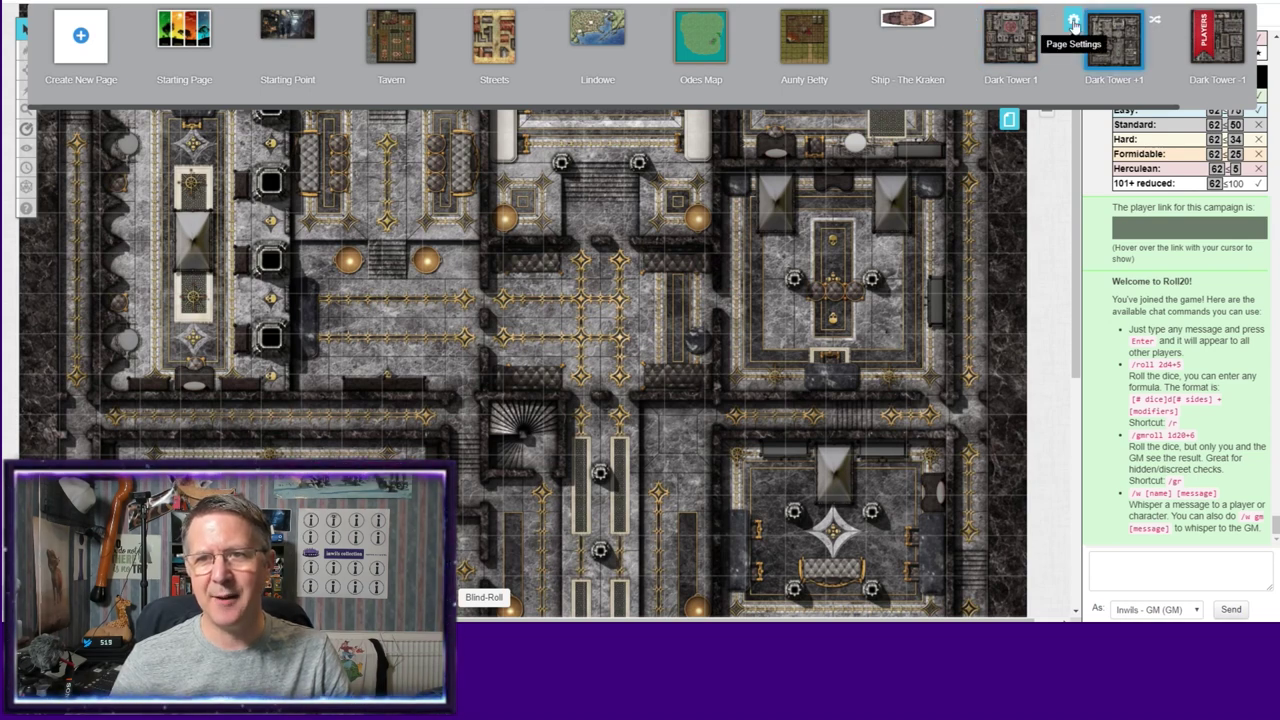
pyautogui.click(1073, 20)
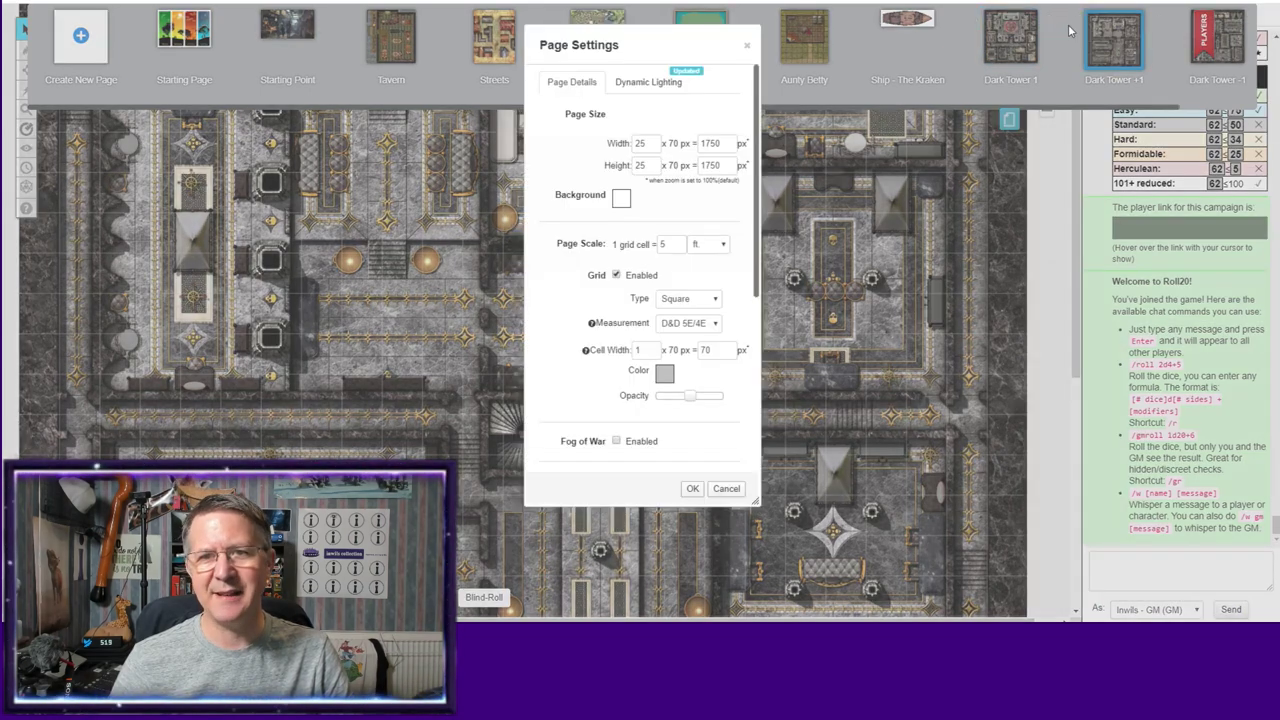
pyautogui.click(616, 274)
pyautogui.scroll(-1, 715, 320)
pyautogui.scroll(-1, 715, 320)
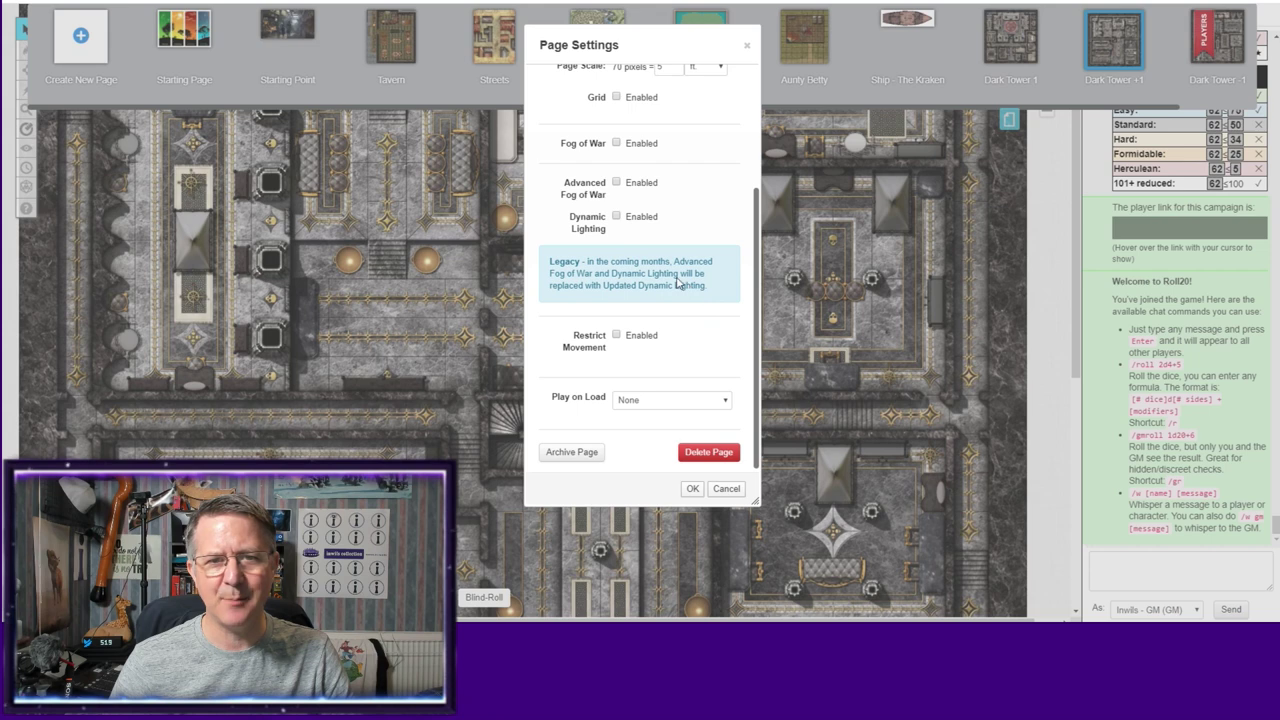
pyautogui.click(616, 217)
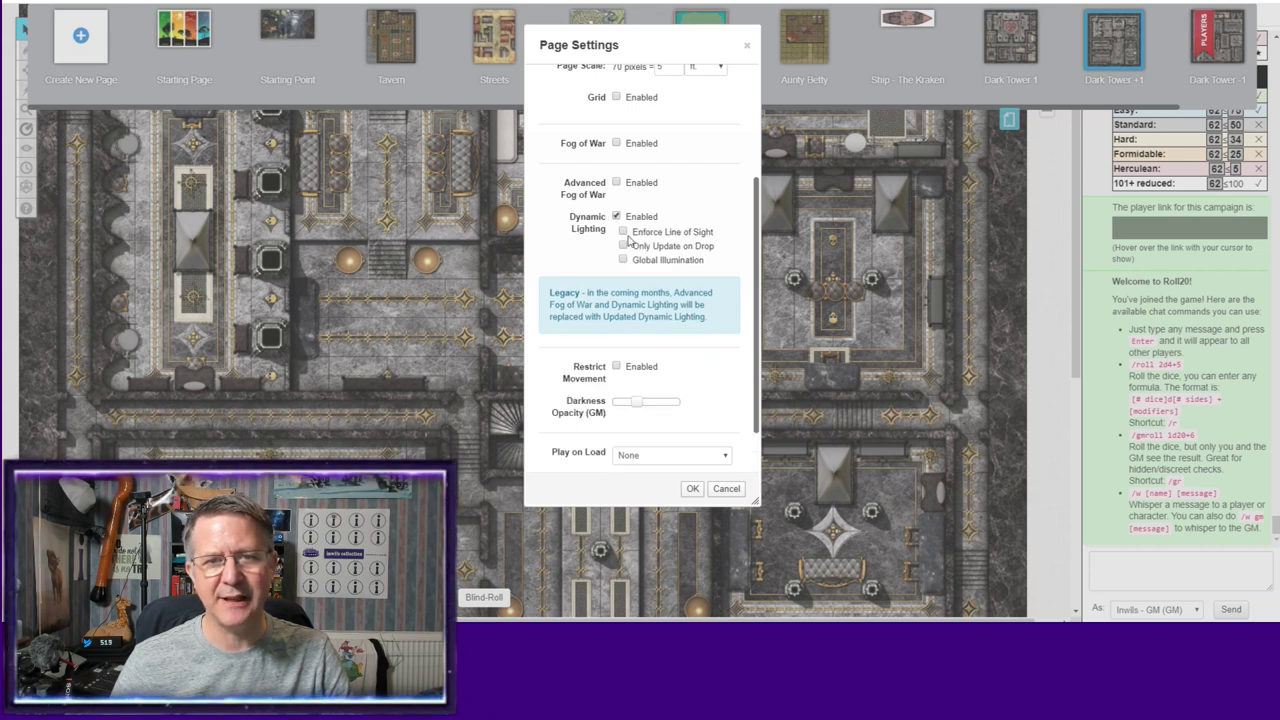
pyautogui.click(623, 231)
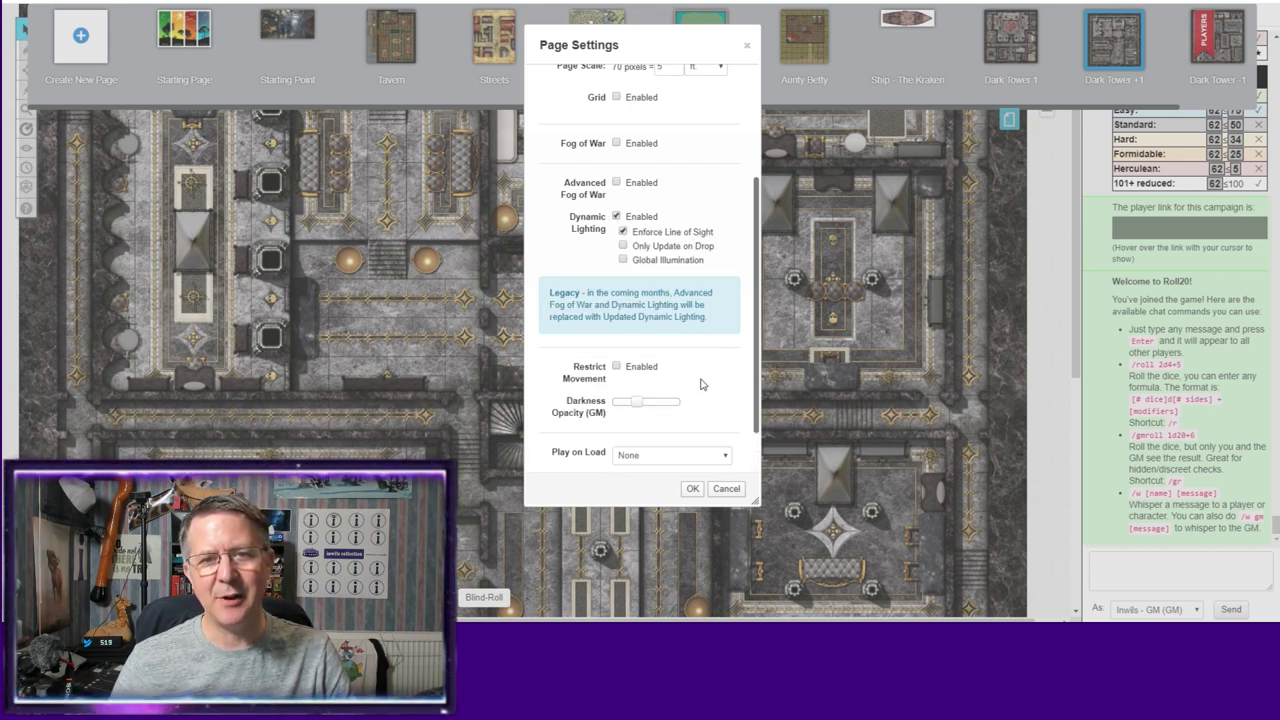
pyautogui.click(616, 366)
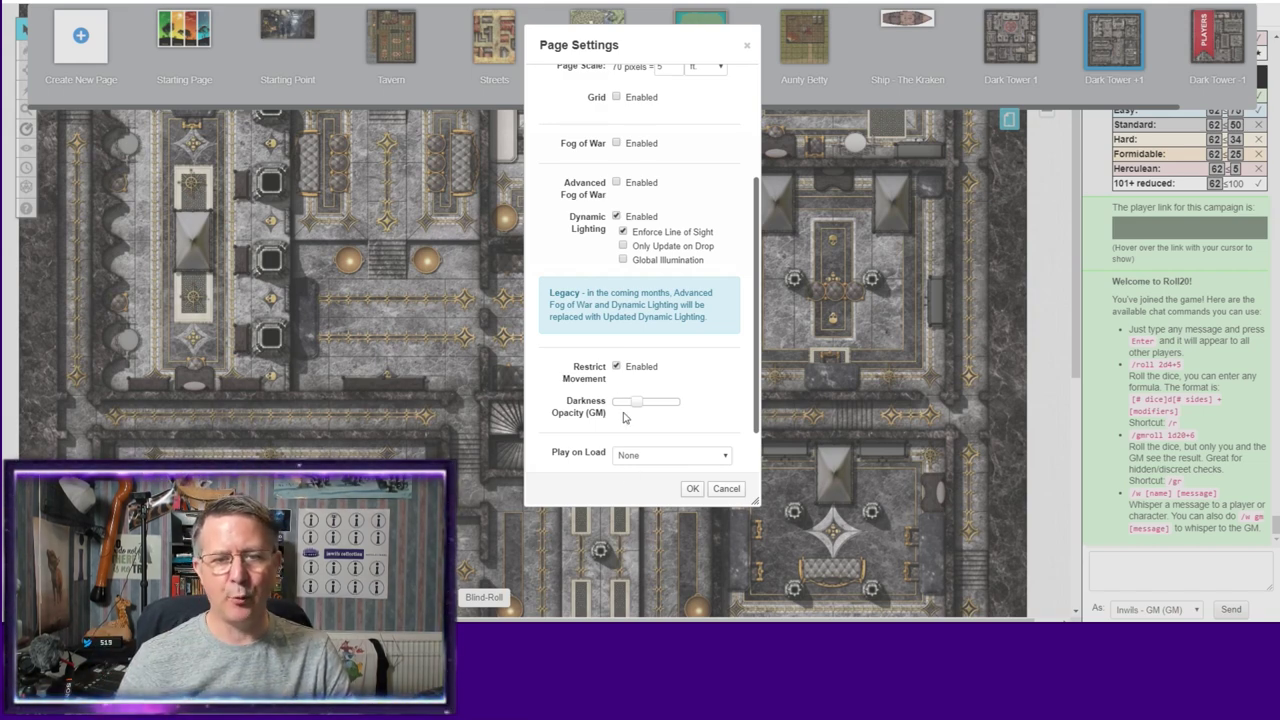
pyautogui.click(692, 488)
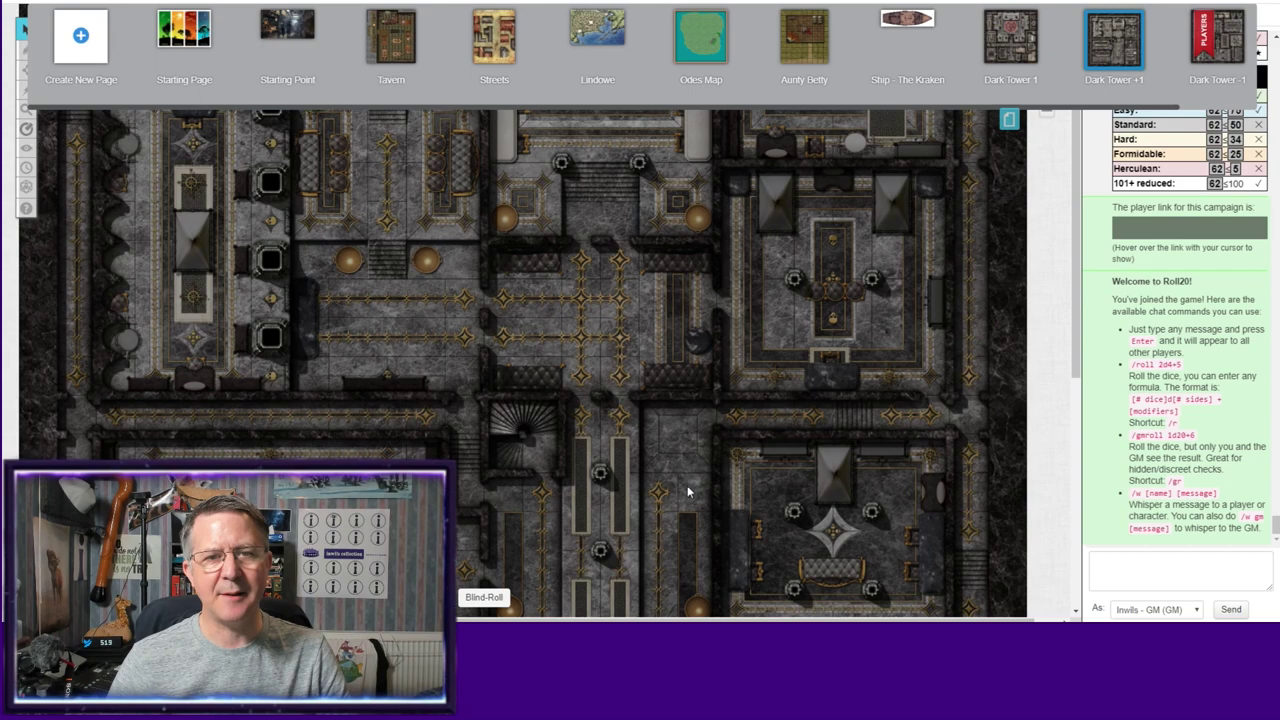
# Step: Hide the page list and set up rectangle drawing with a bright green stroke
pyautogui.click(1006, 127)
pyautogui.moveTo(25, 66)
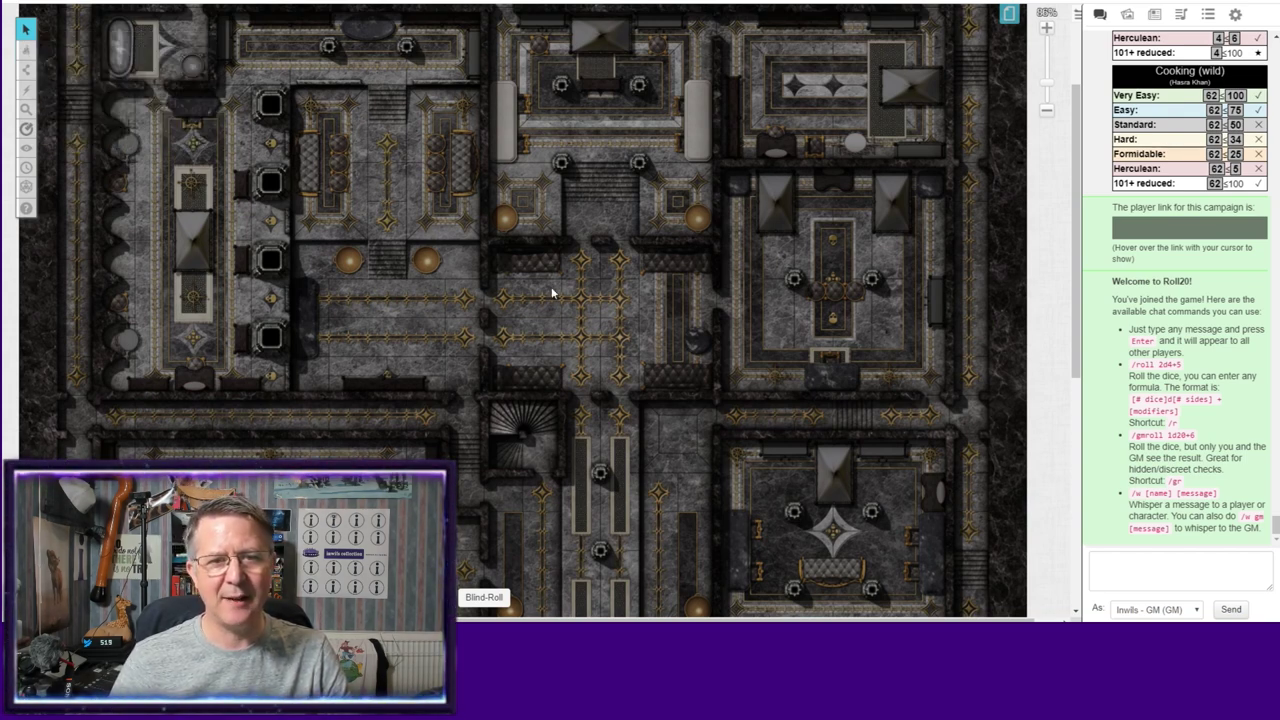
pyautogui.moveTo(25, 72)
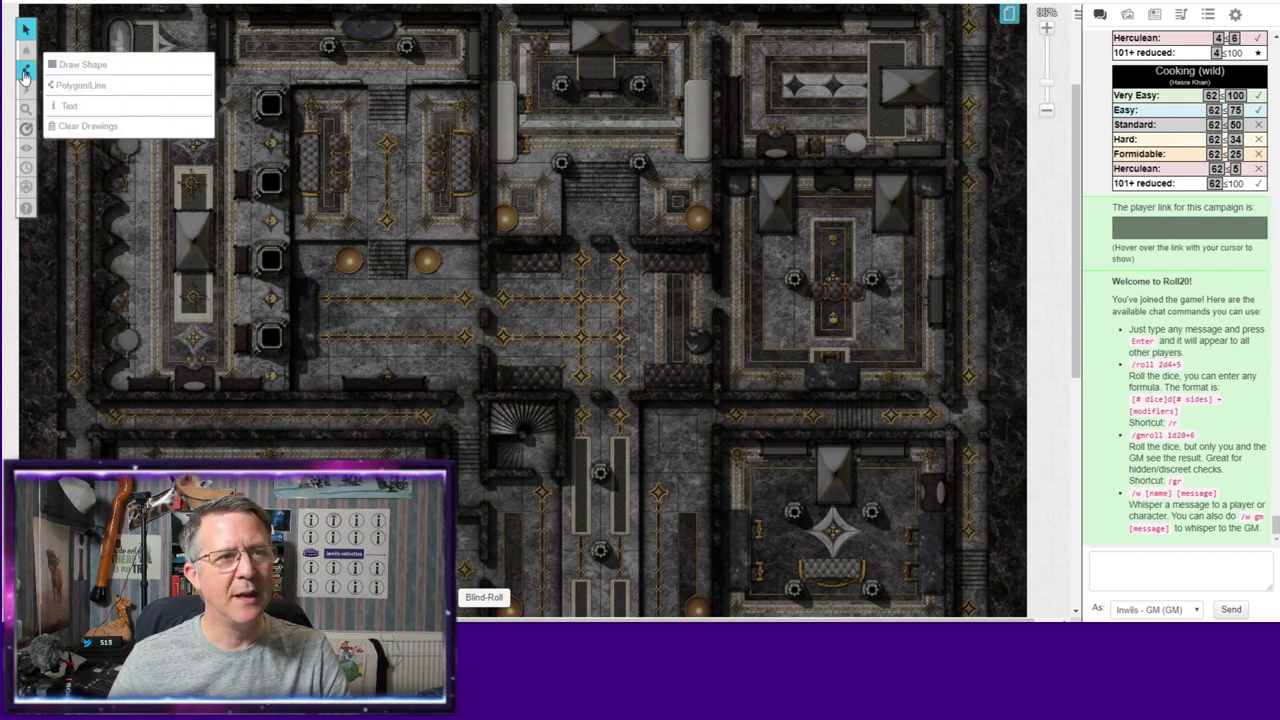
pyautogui.click(76, 67)
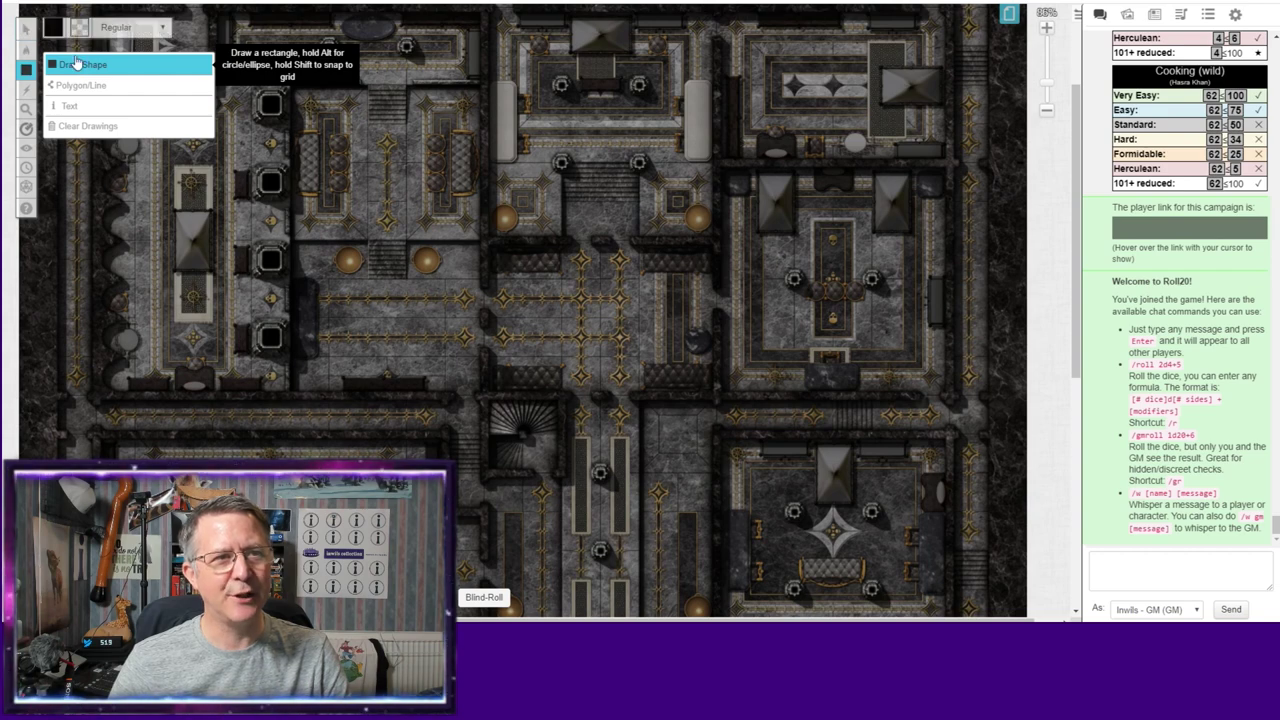
pyautogui.click(54, 30)
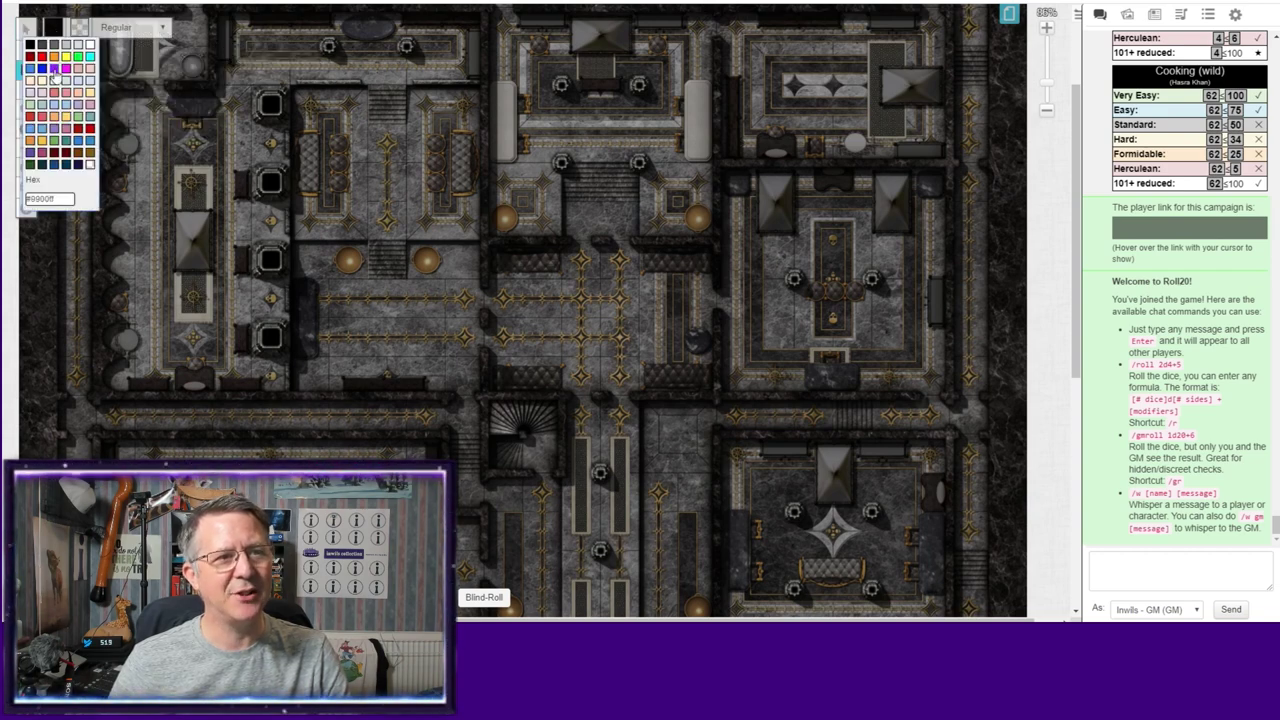
pyautogui.click(79, 58)
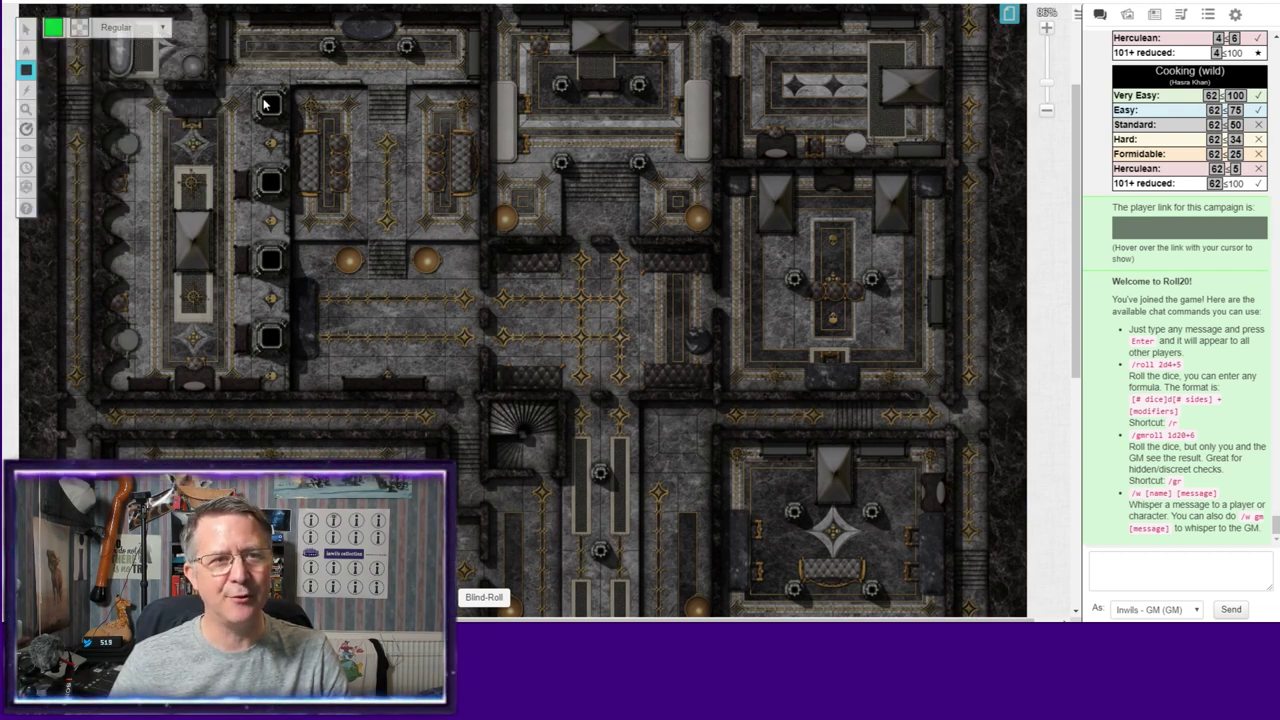
# Step: Draw a green box around each of the four dark pillars along the left wall
pyautogui.moveTo(258, 100); pyautogui.dragTo(282, 118)
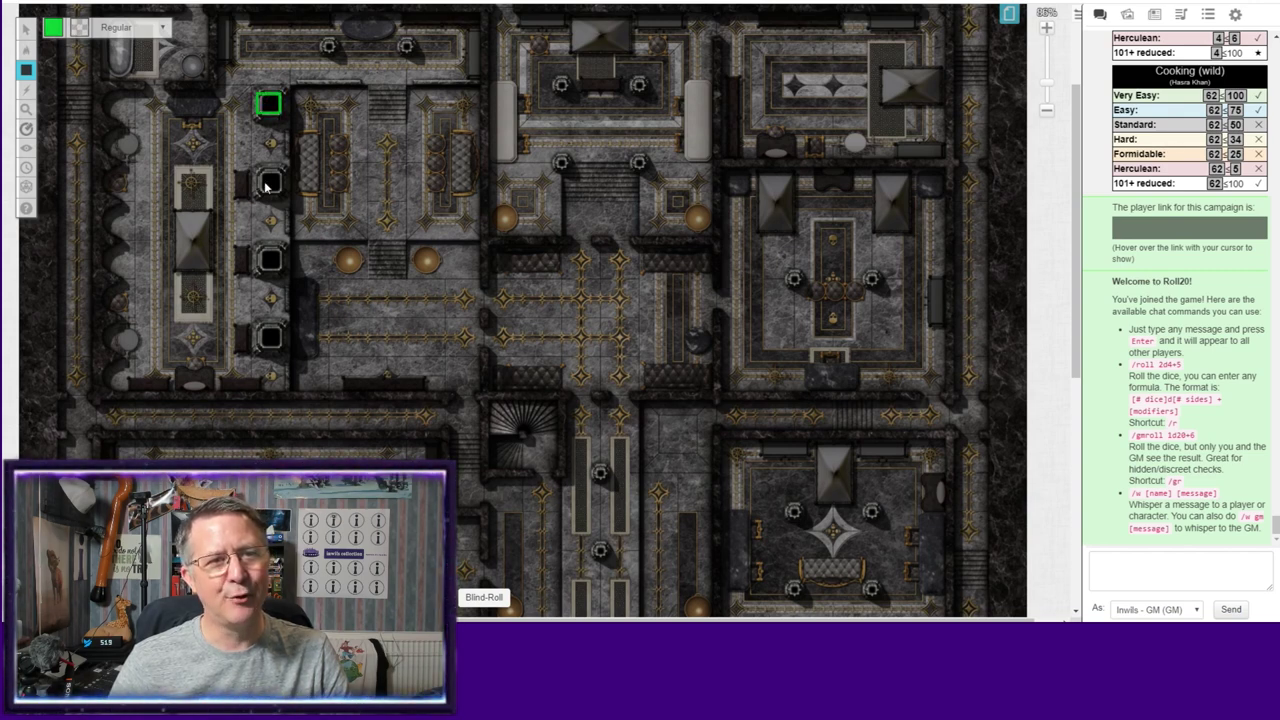
pyautogui.moveTo(257, 171); pyautogui.dragTo(282, 194)
pyautogui.moveTo(261, 252); pyautogui.dragTo(284, 278)
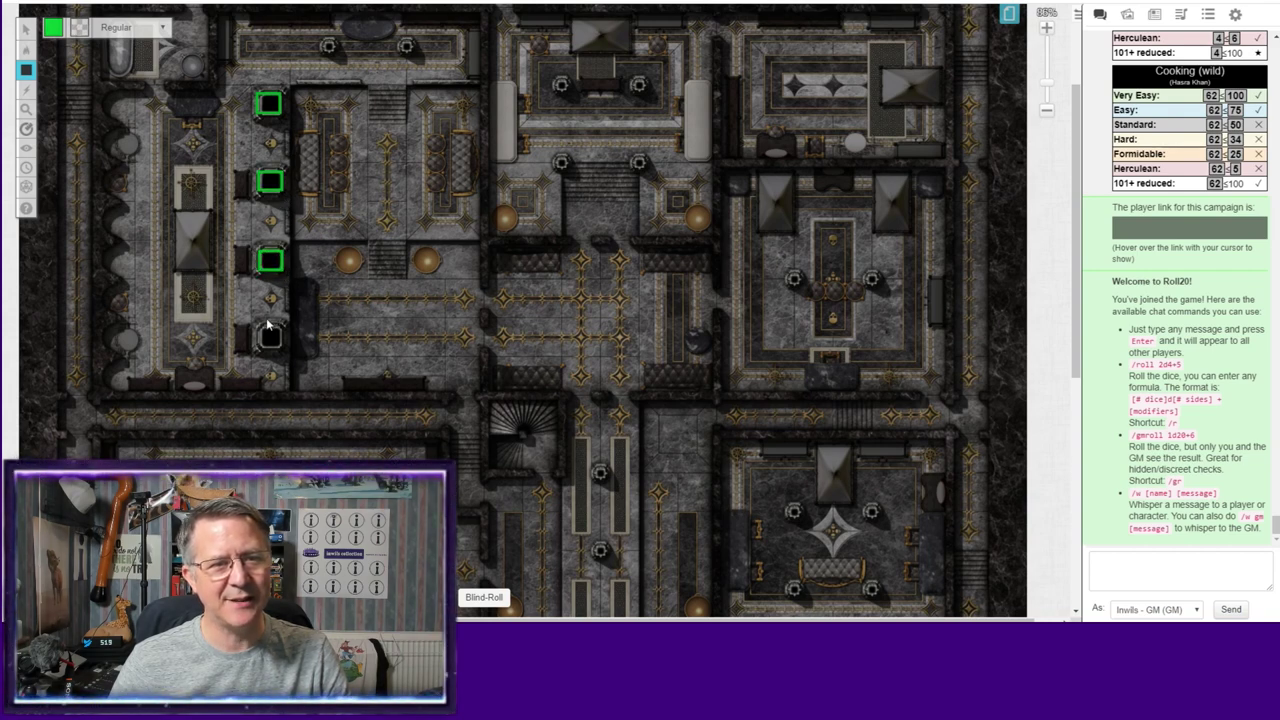
pyautogui.moveTo(259, 327); pyautogui.dragTo(281, 351)
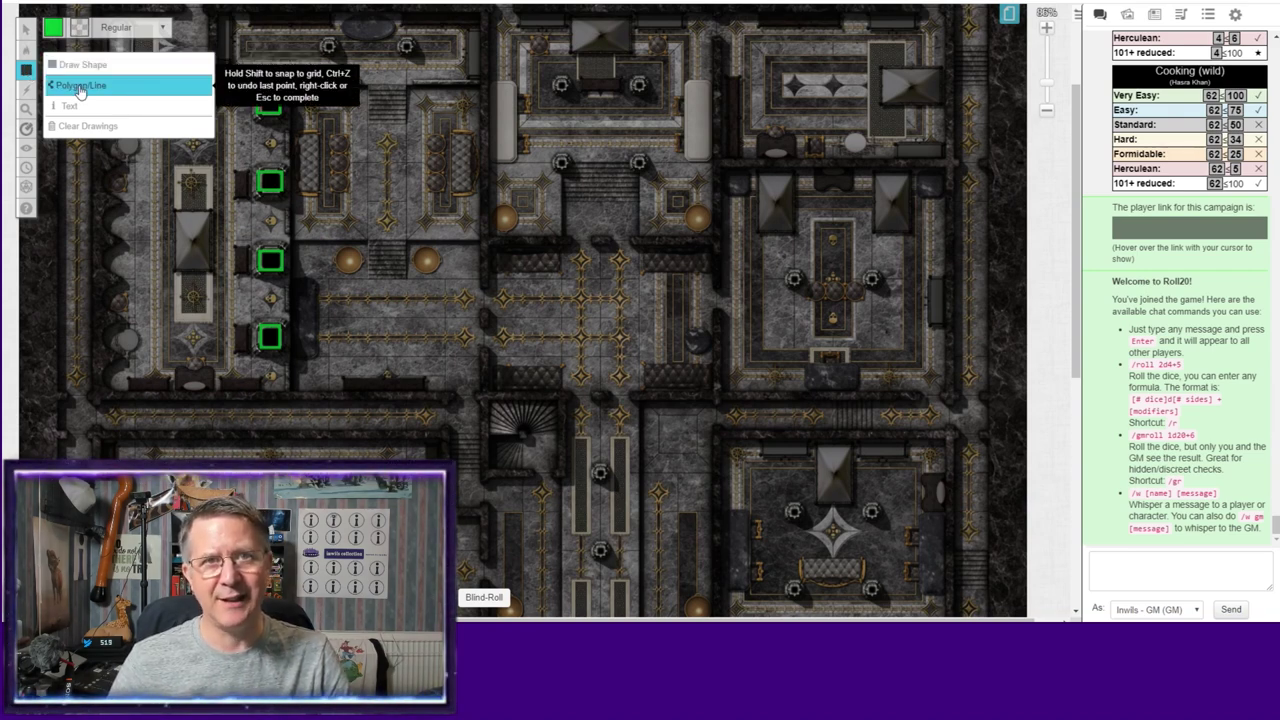
# Step: With the Polygon/Line tool, trace the upper-left room's top and left walls
pyautogui.click(80, 90)
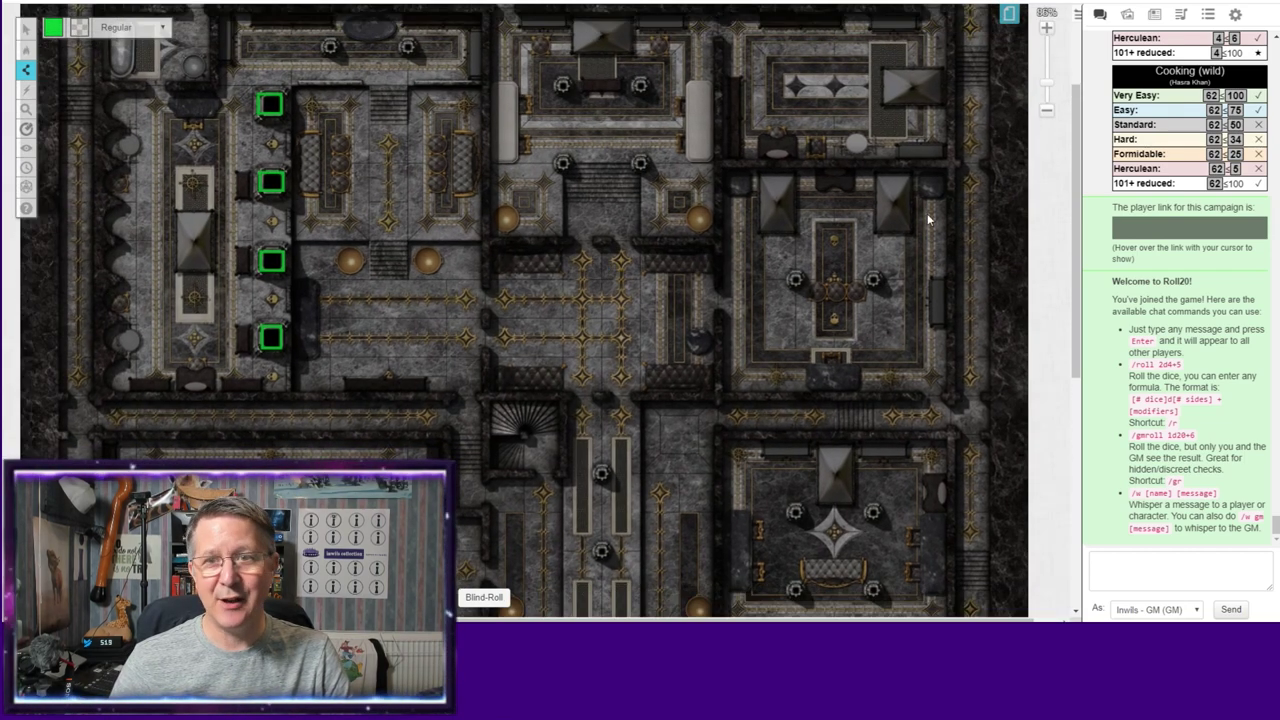
pyautogui.scroll(2, 754, 296)
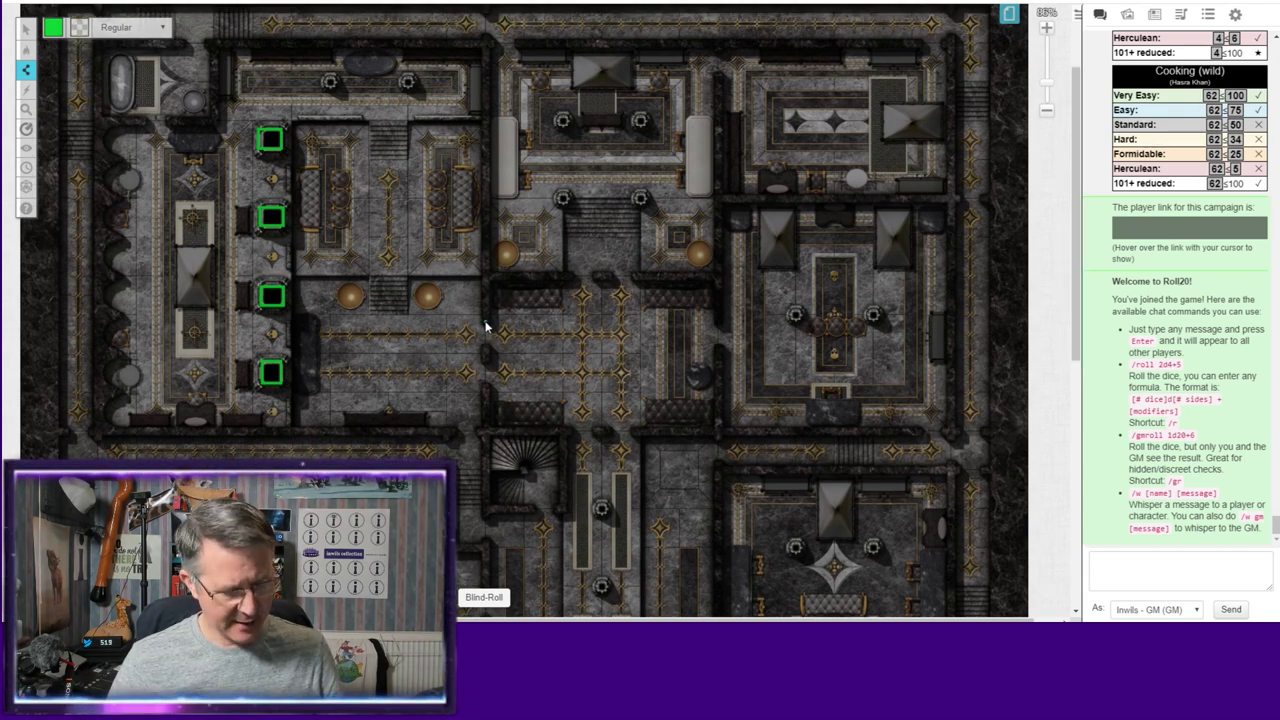
pyautogui.doubleClick(486, 45)
pyautogui.doubleClick(213, 45)
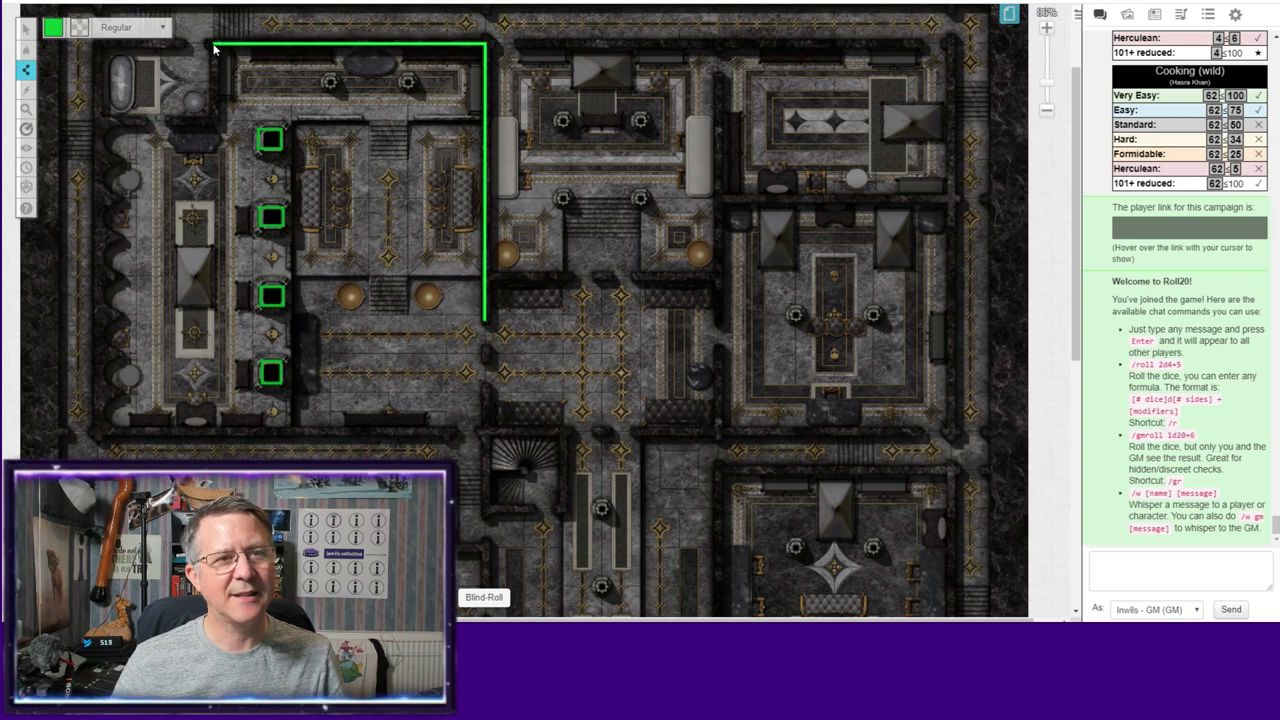
pyautogui.doubleClick(214, 122)
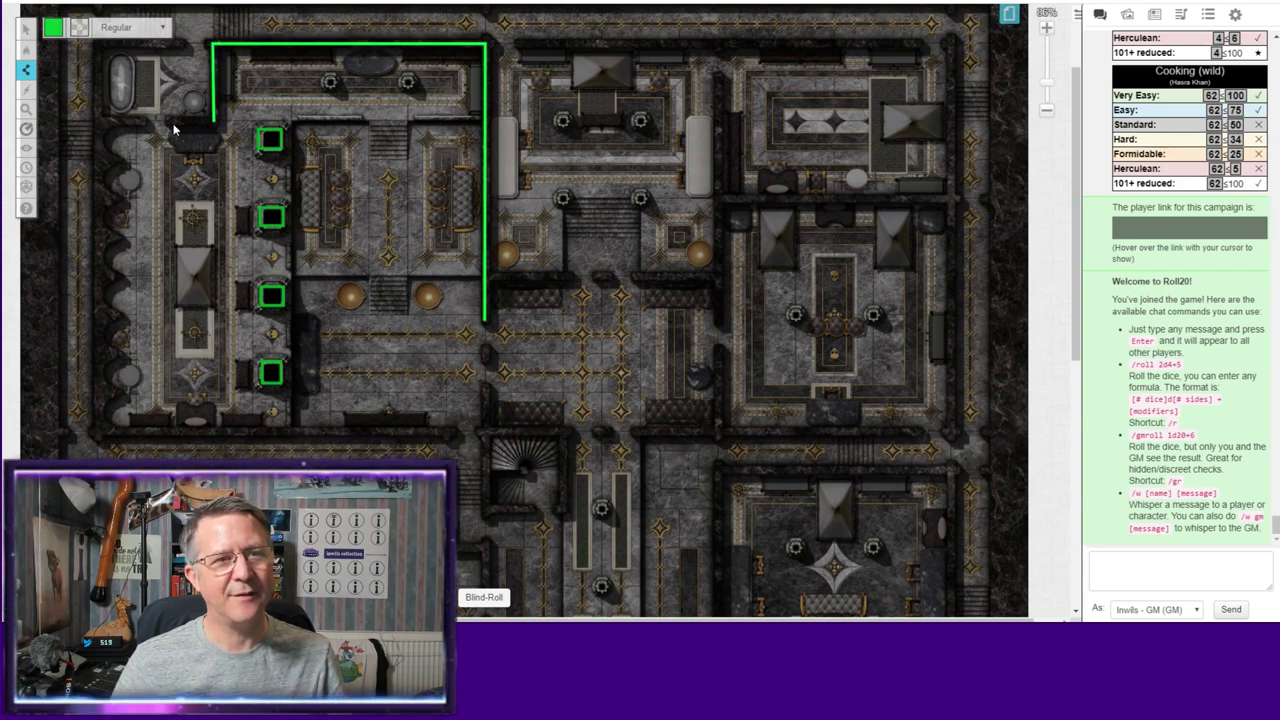
pyautogui.doubleClick(173, 123)
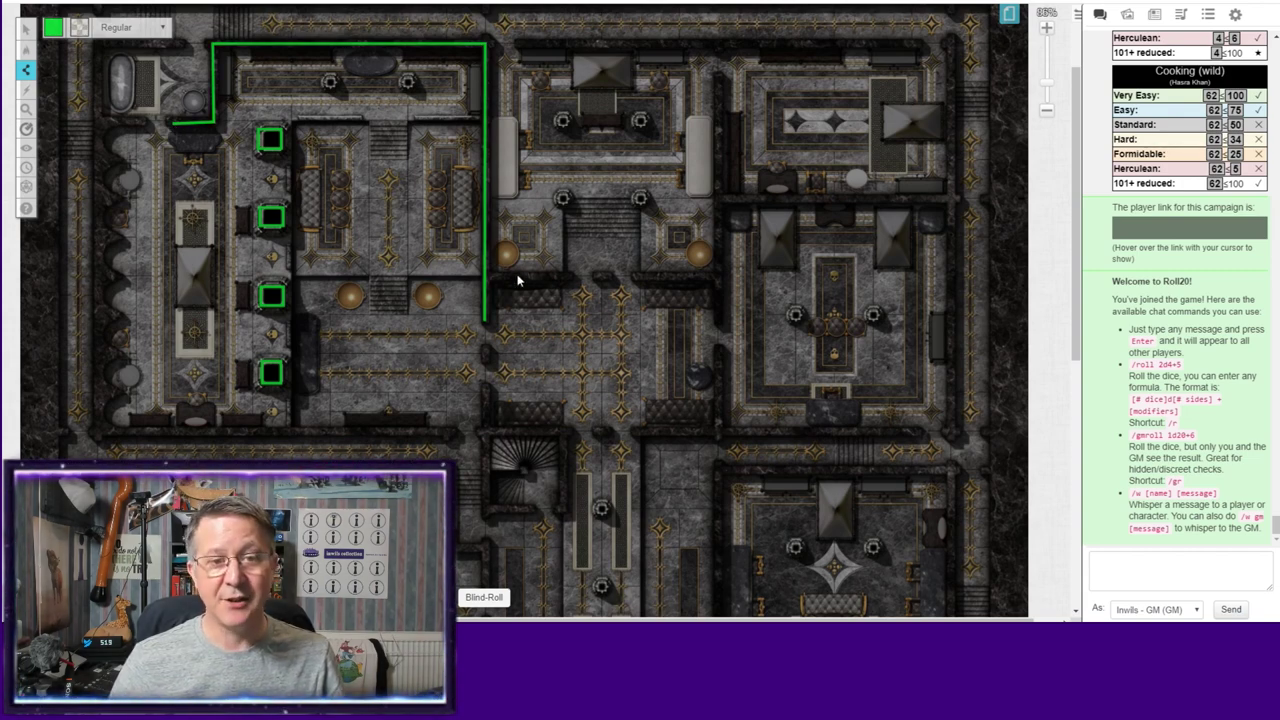
# Step: Trace the central hall's upper wall on both sides of the doorway and down its right side
pyautogui.click(486, 281)
pyautogui.click(570, 281)
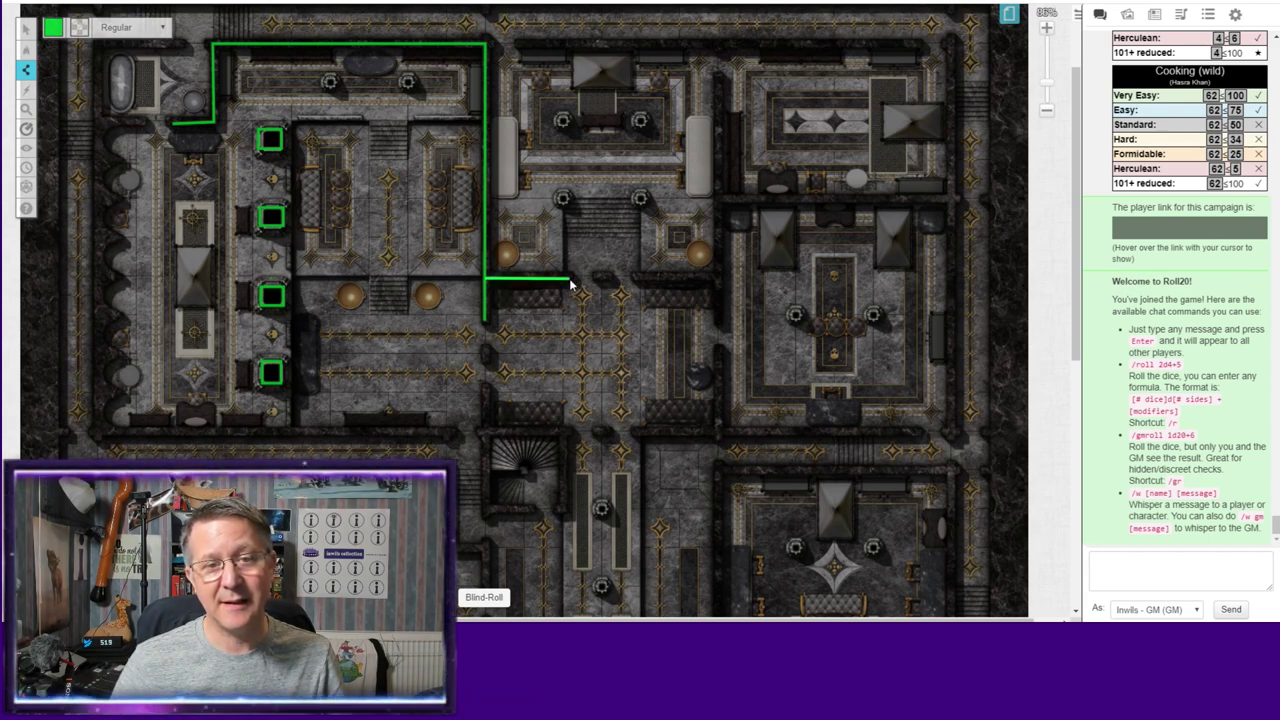
pyautogui.doubleClick(571, 283)
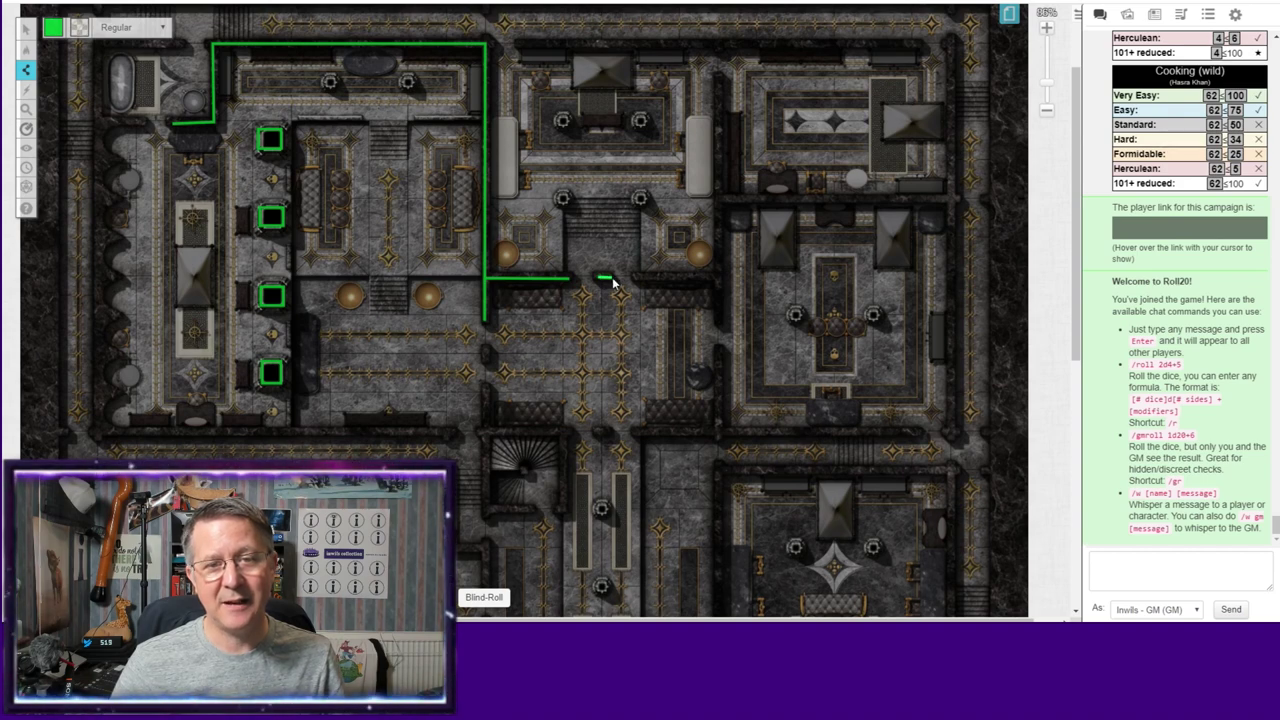
pyautogui.click(637, 283)
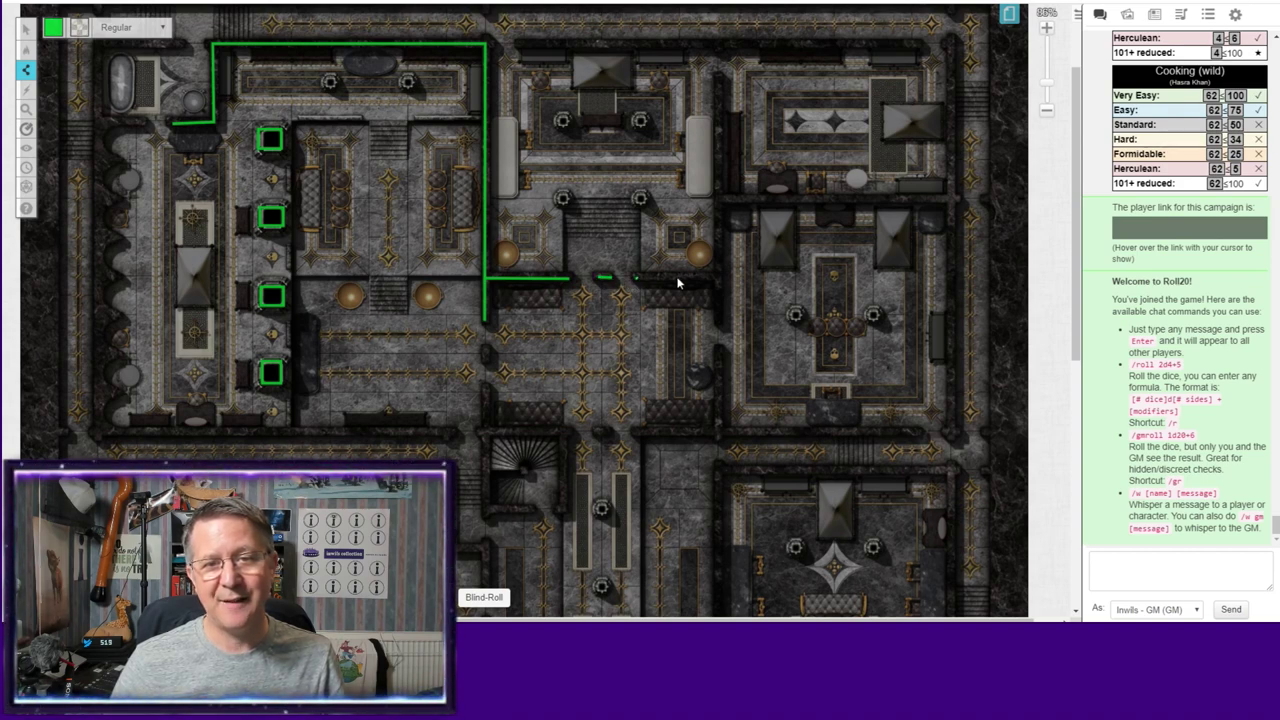
pyautogui.doubleClick(717, 280)
pyautogui.click(720, 323)
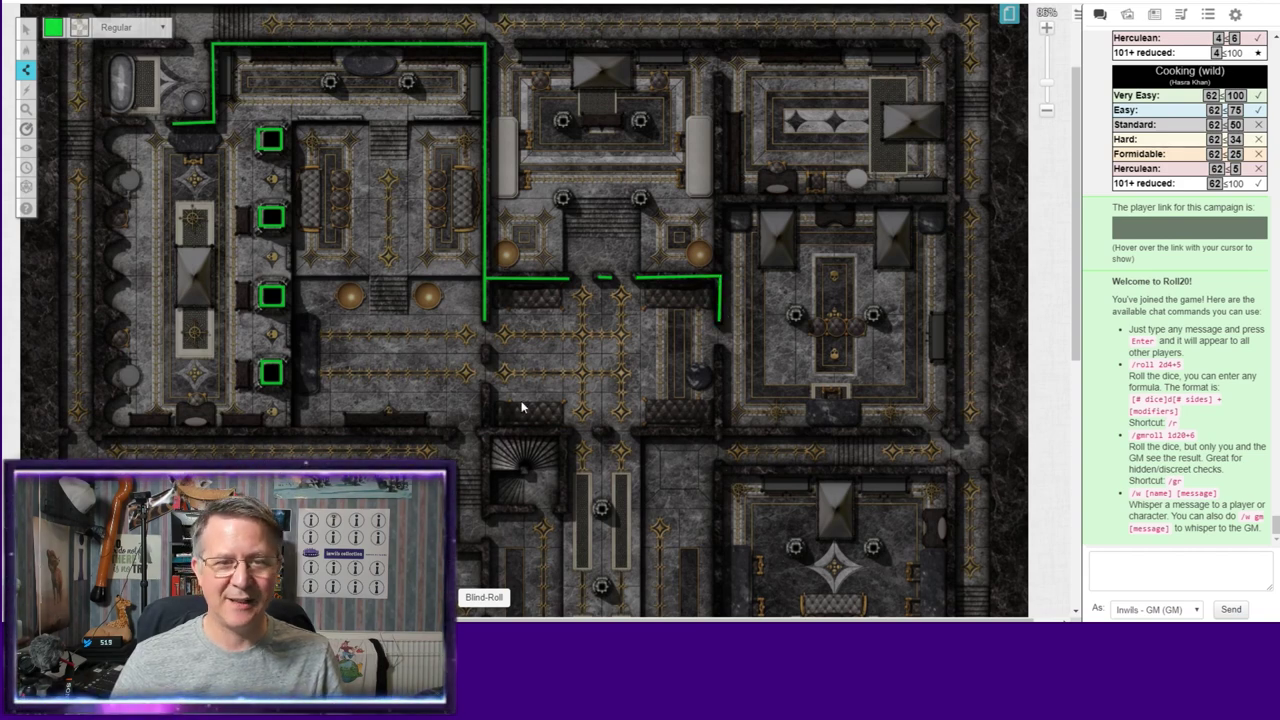
# Step: Trace the central hall's lower-left and lower-right walls, leaving the bottom doorway open
pyautogui.click(487, 388)
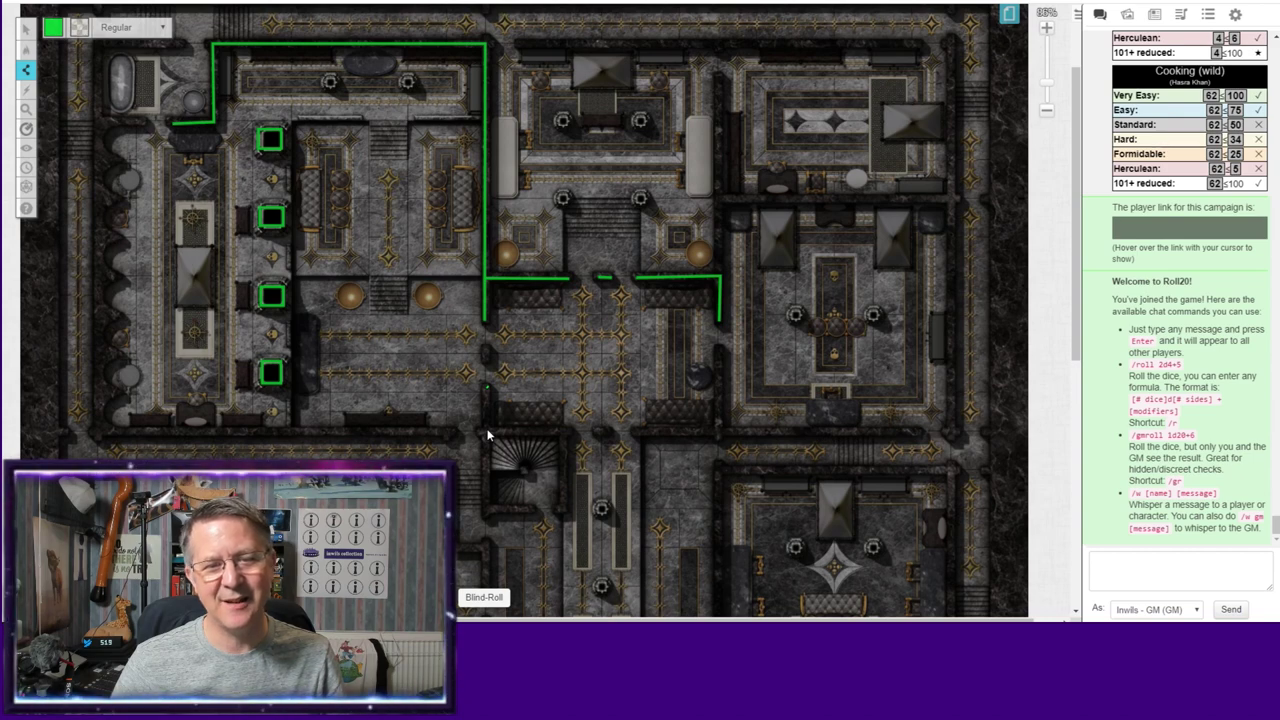
pyautogui.click(487, 431)
pyautogui.click(568, 432)
pyautogui.doubleClick(568, 433)
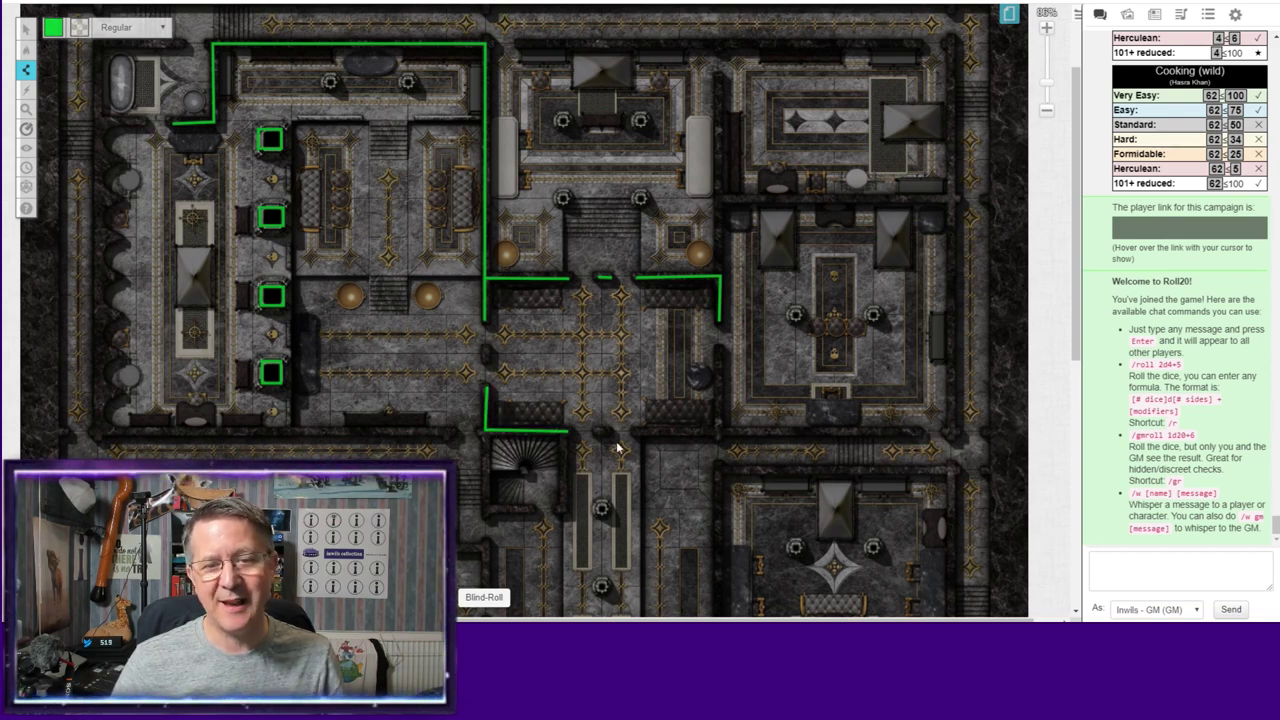
pyautogui.click(632, 431)
pyautogui.click(719, 433)
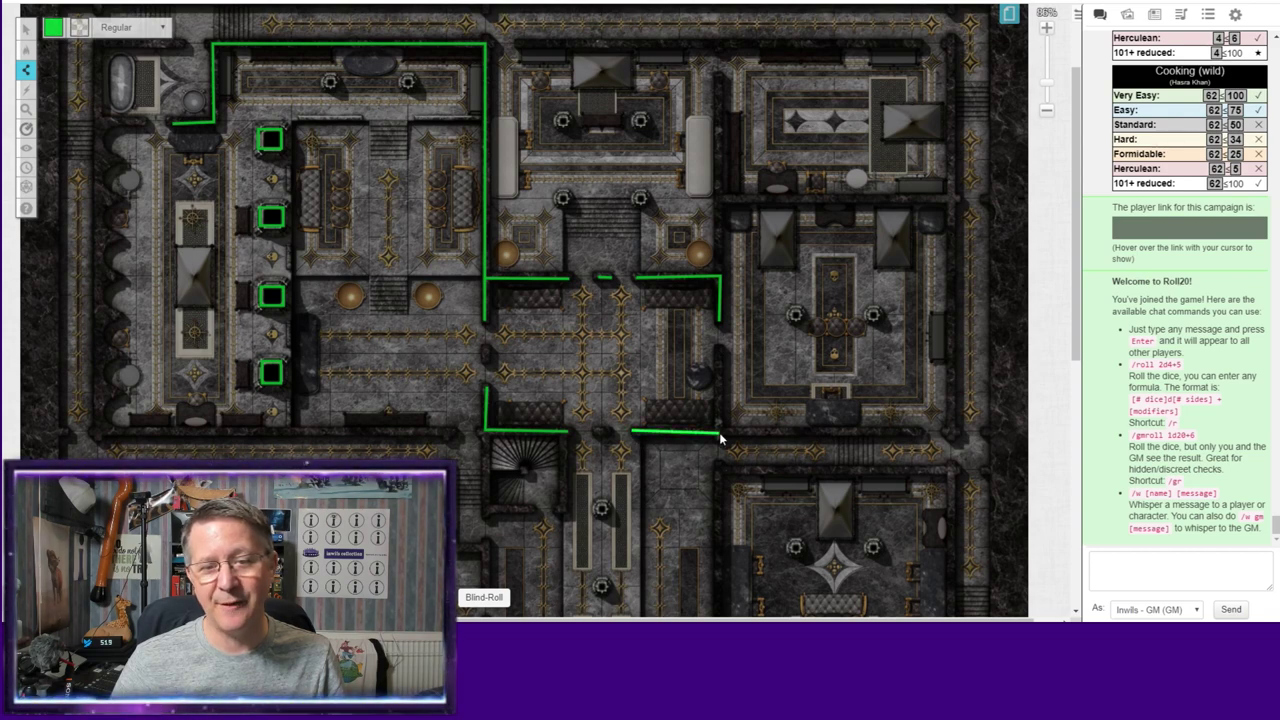
pyautogui.doubleClick(720, 350)
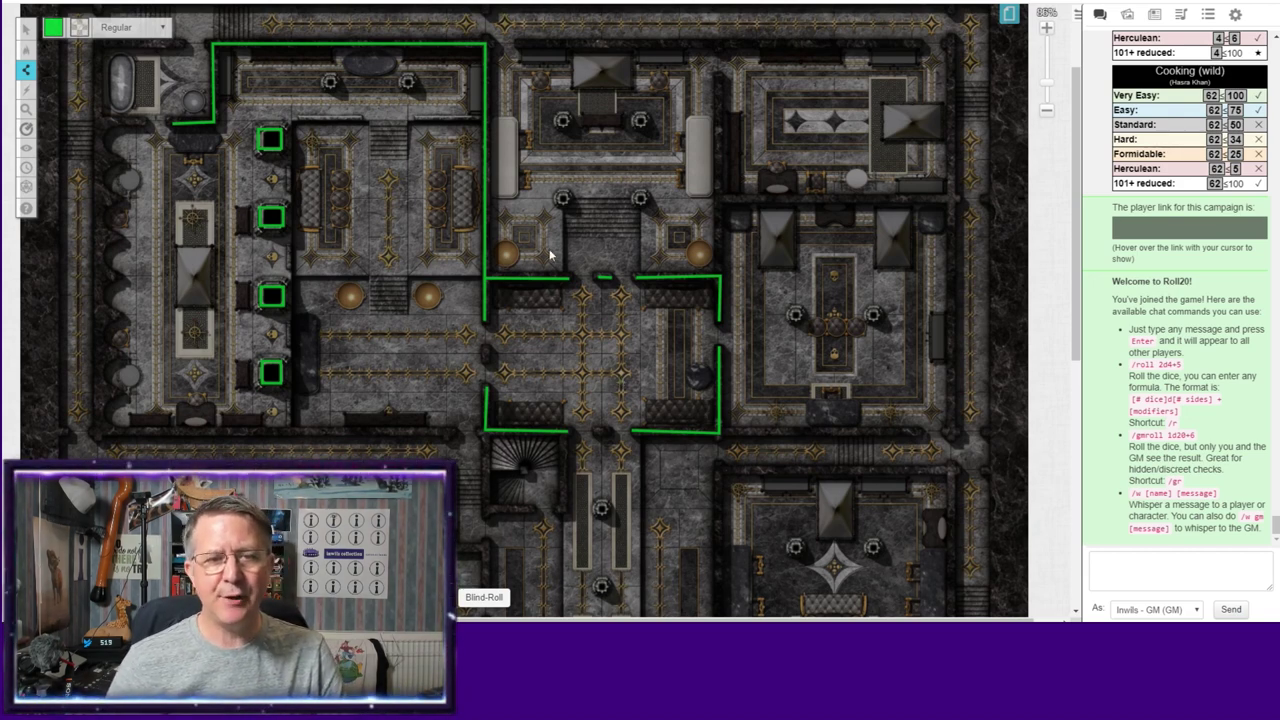
# Step: Raise the map zoom from 85% to 136% on the central hall
pyautogui.click(1046, 32)
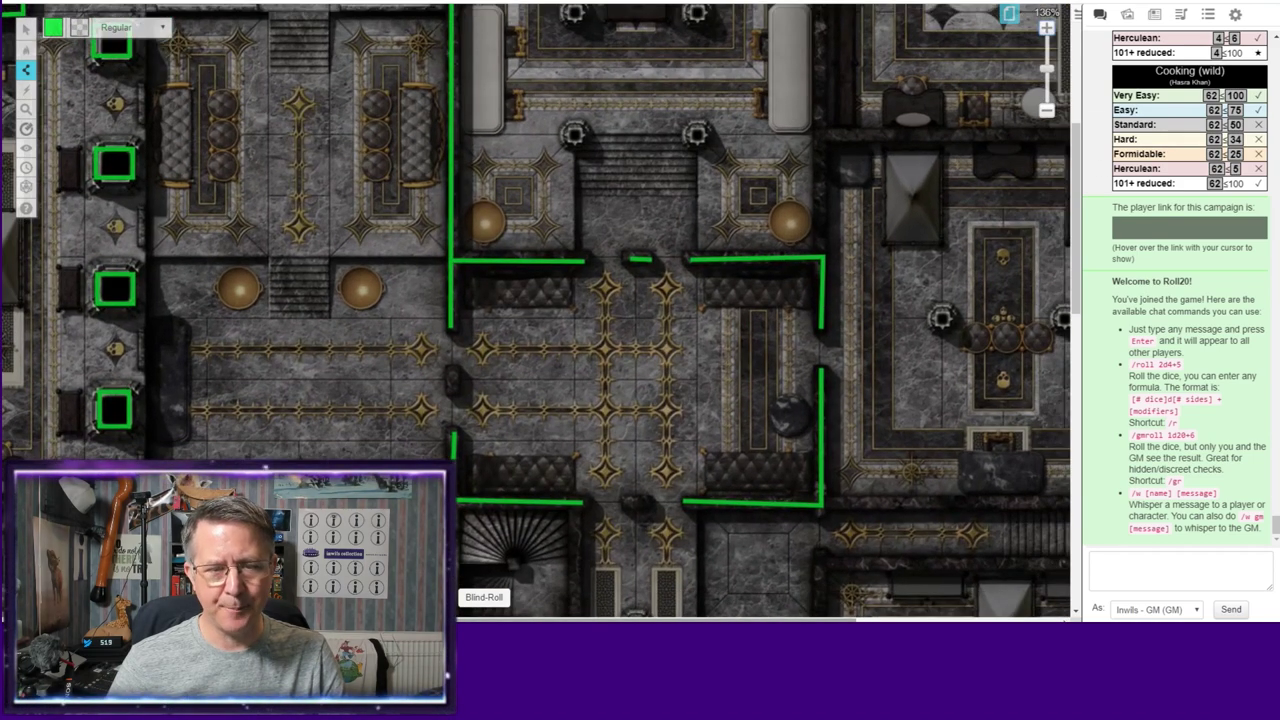
# Step: Change the drawing colour to red and draw a line across the upper wall's doorway gap
pyautogui.hscroll(1, 610, 596)
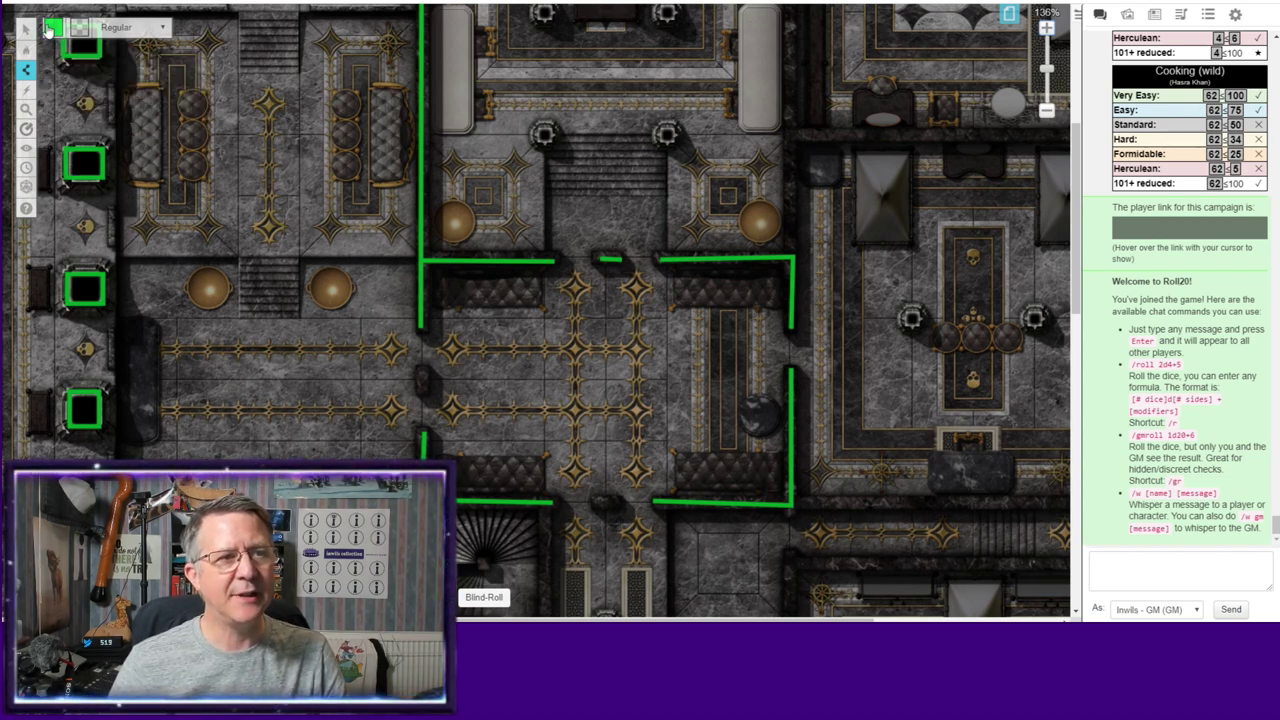
pyautogui.click(59, 33)
pyautogui.click(43, 46)
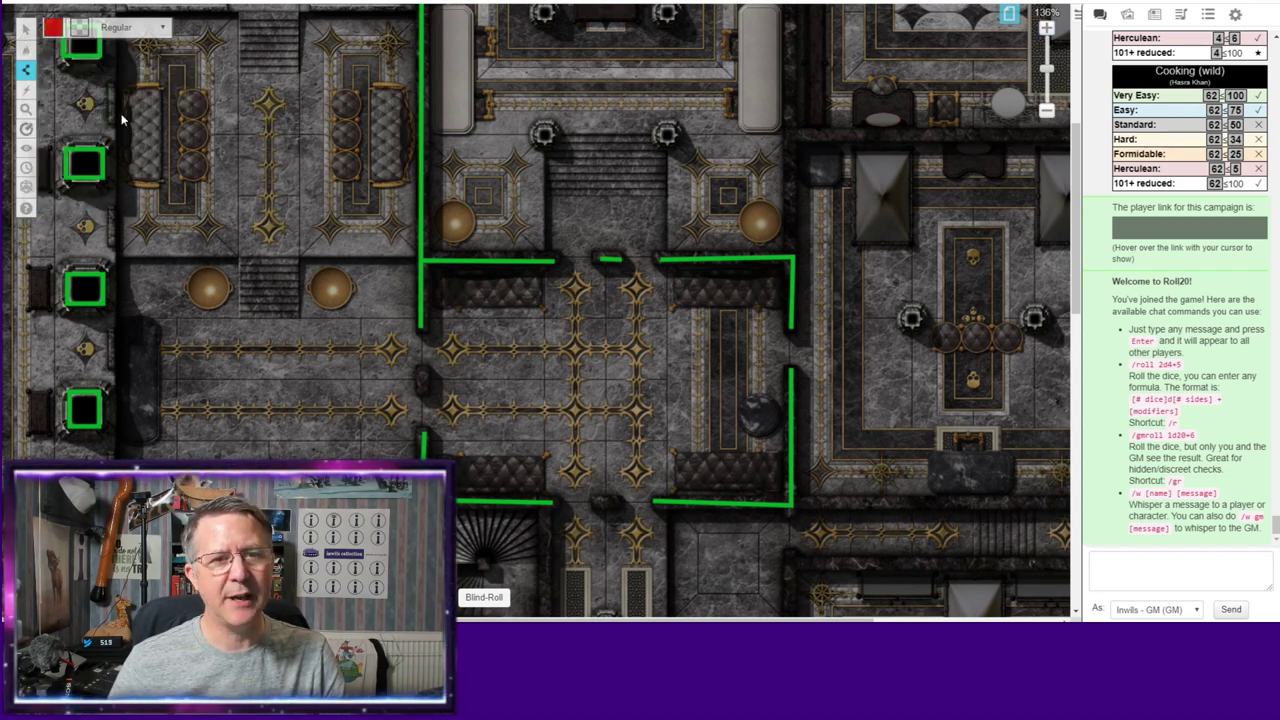
pyautogui.click(552, 262)
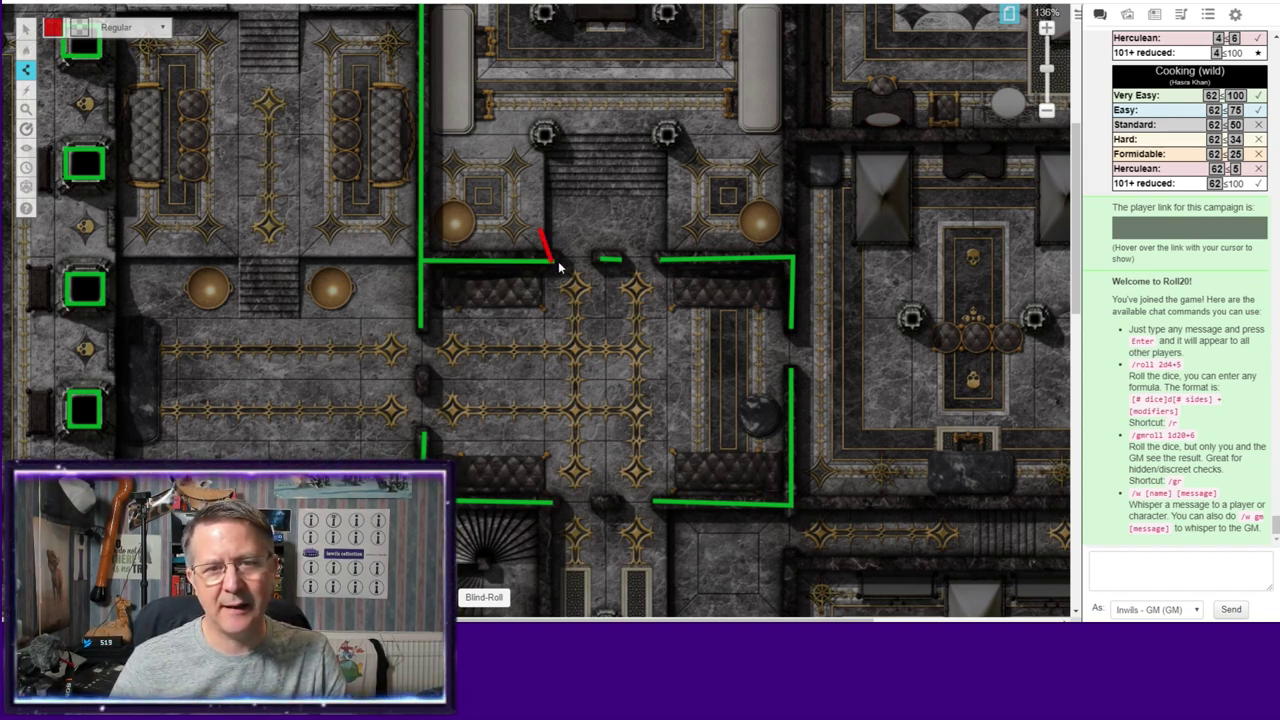
pyautogui.click(604, 260)
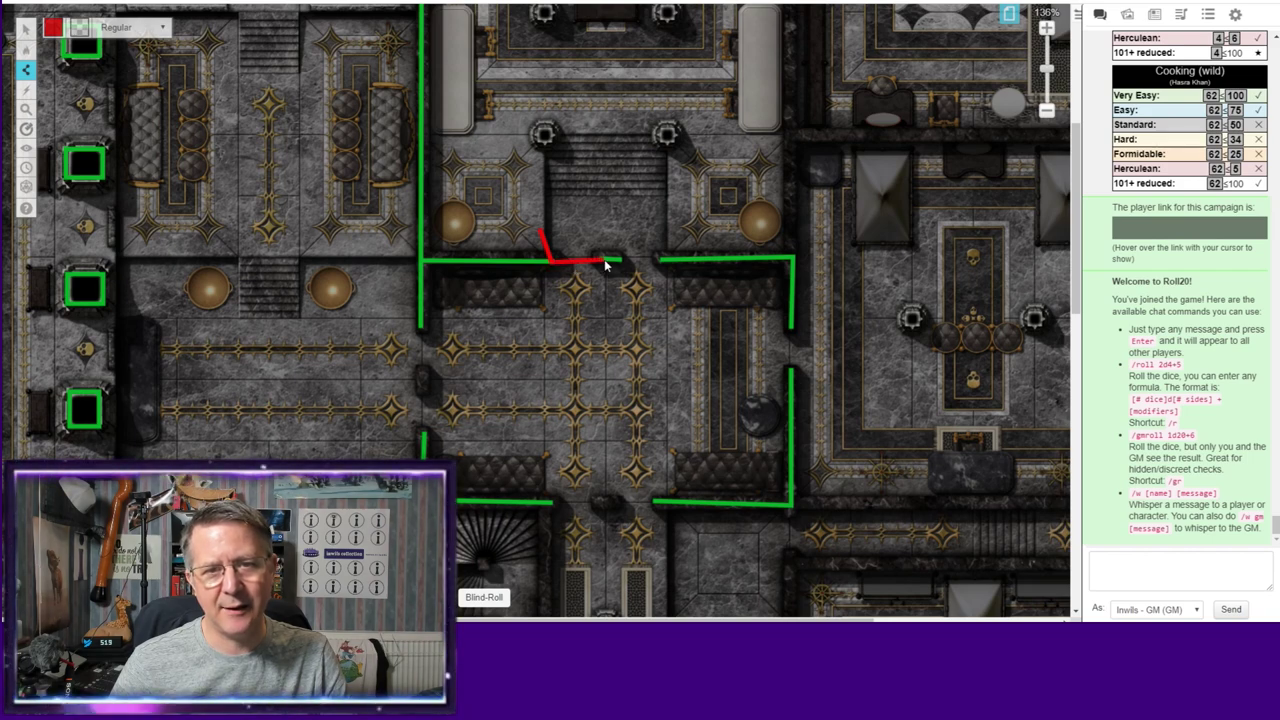